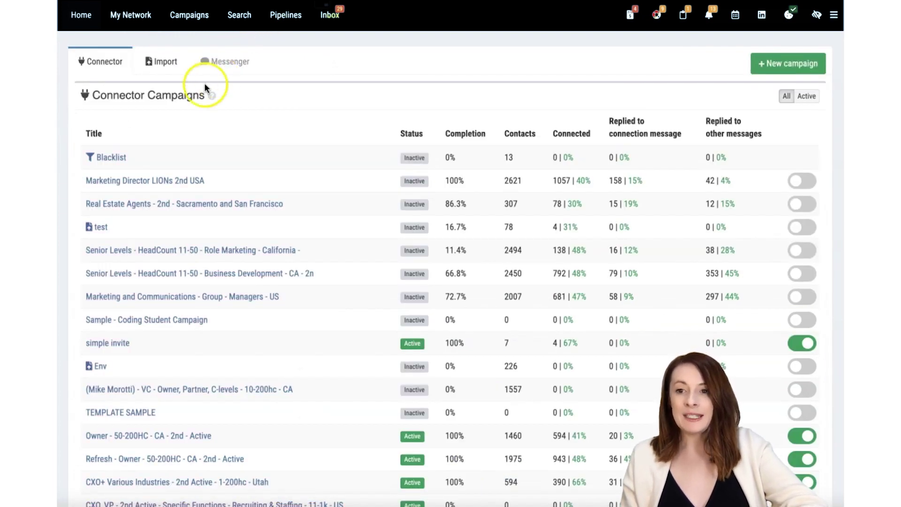
Step: Create a messenger campaign named "Test" under Own Account without copying steps from an existing campaign
click(225, 65)
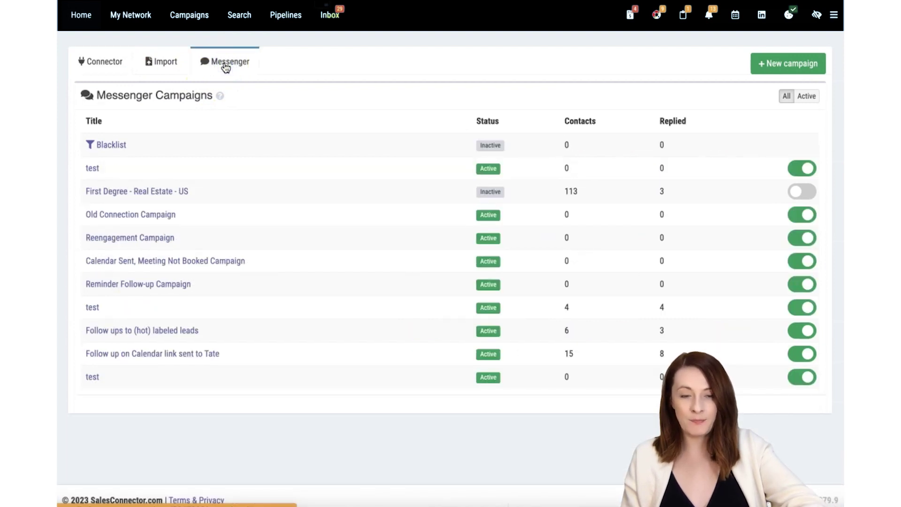
click(784, 71)
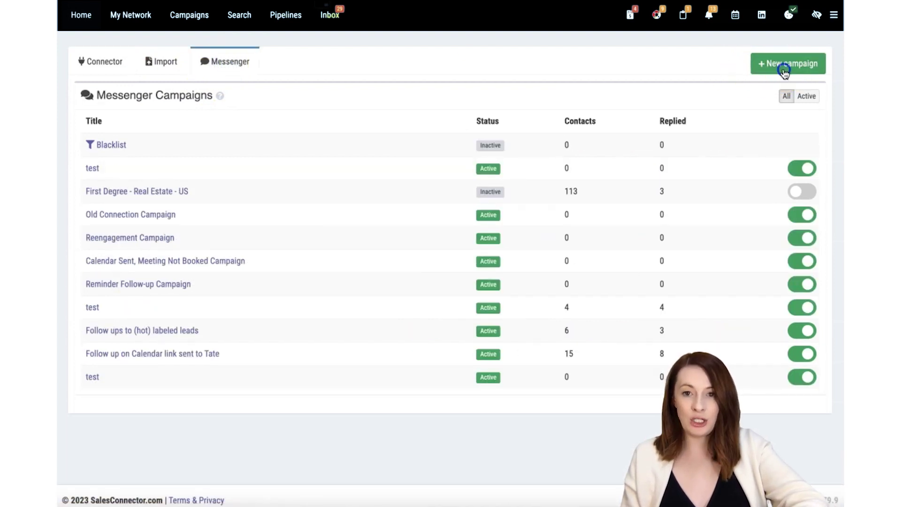
click(324, 88)
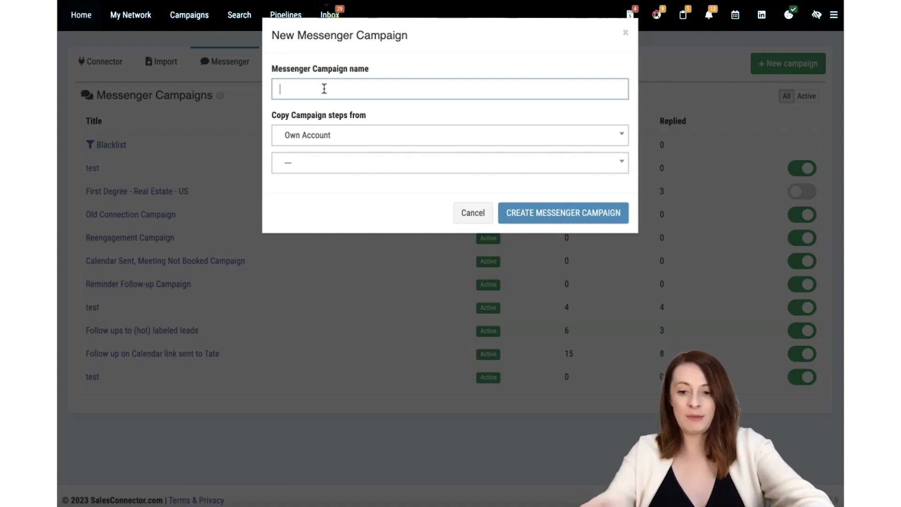
text(Test)
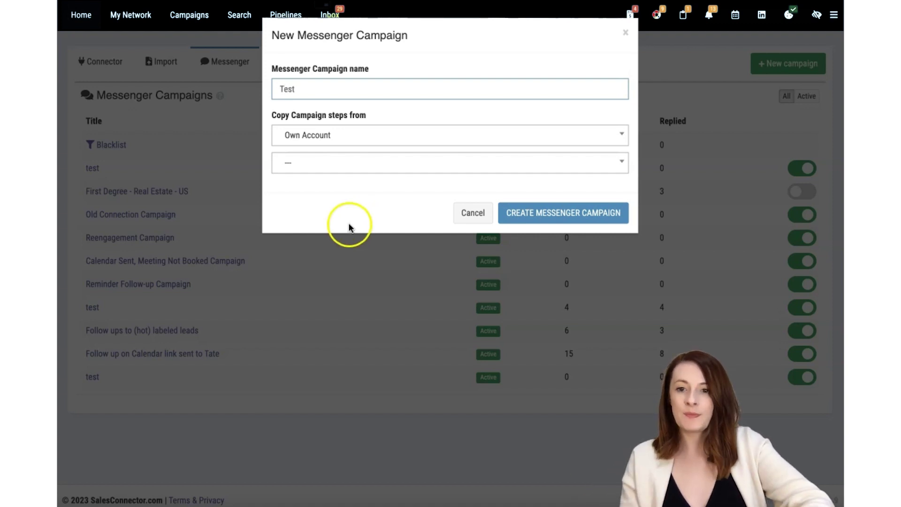
click(302, 163)
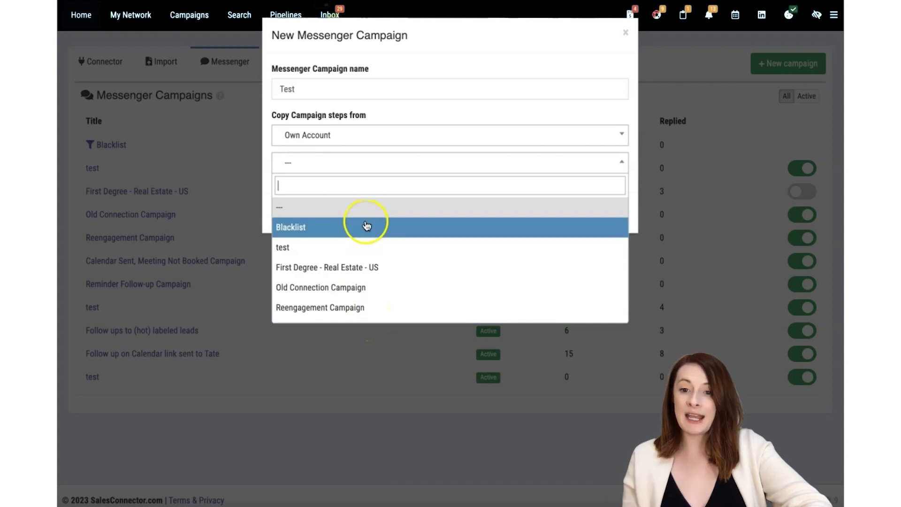
click(358, 208)
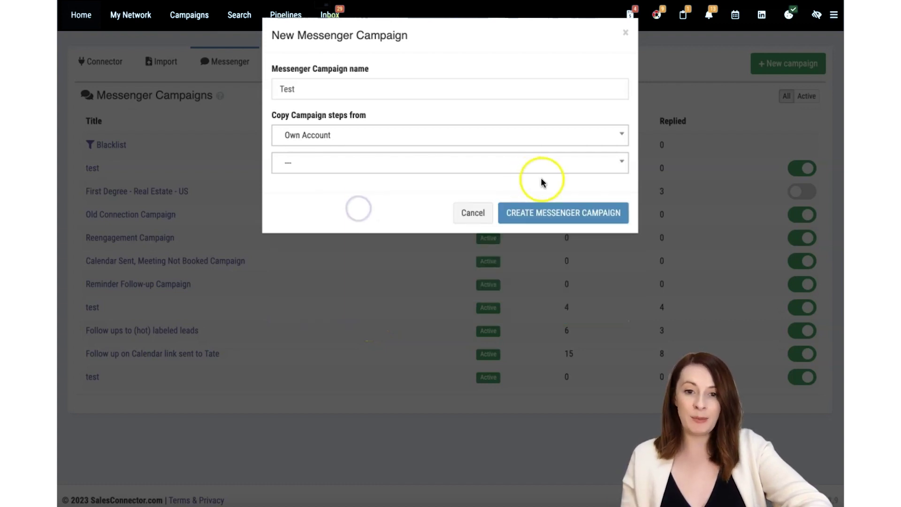
click(554, 213)
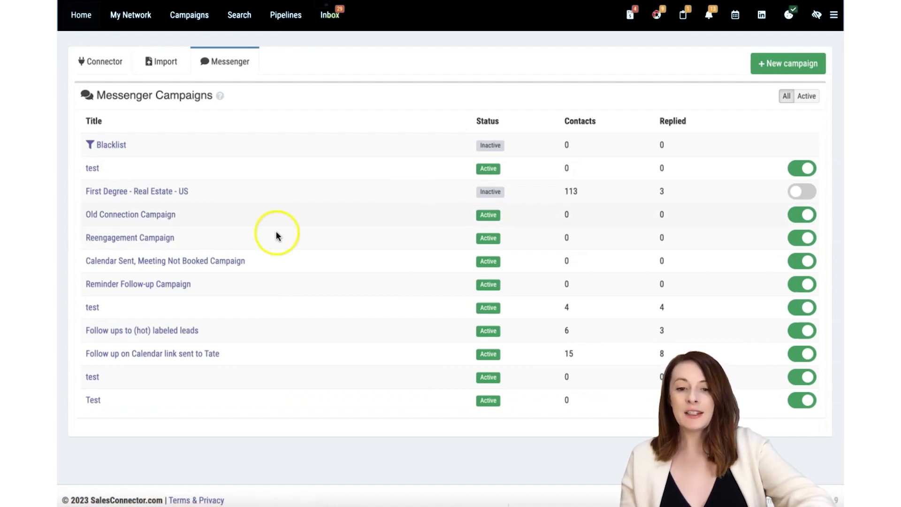
Step: In the new Test campaign's steps, add a second message and look through its send-delay options
click(92, 402)
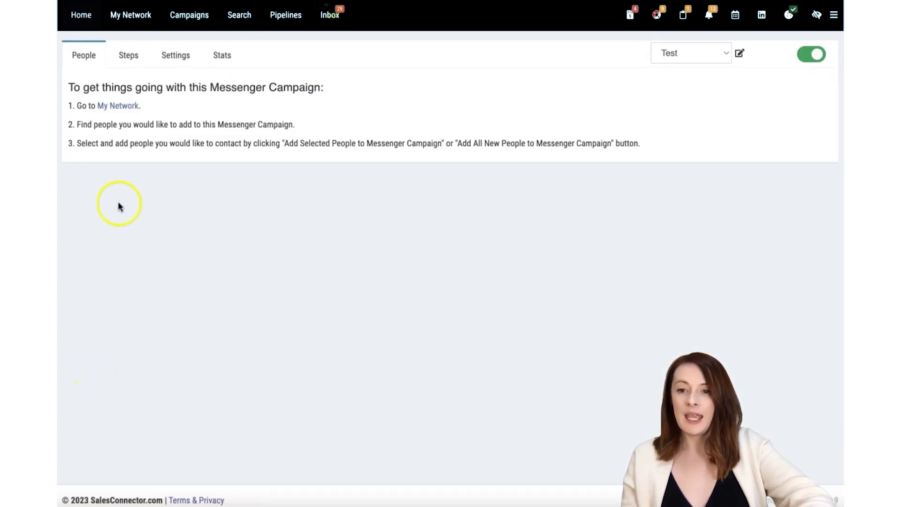
click(126, 58)
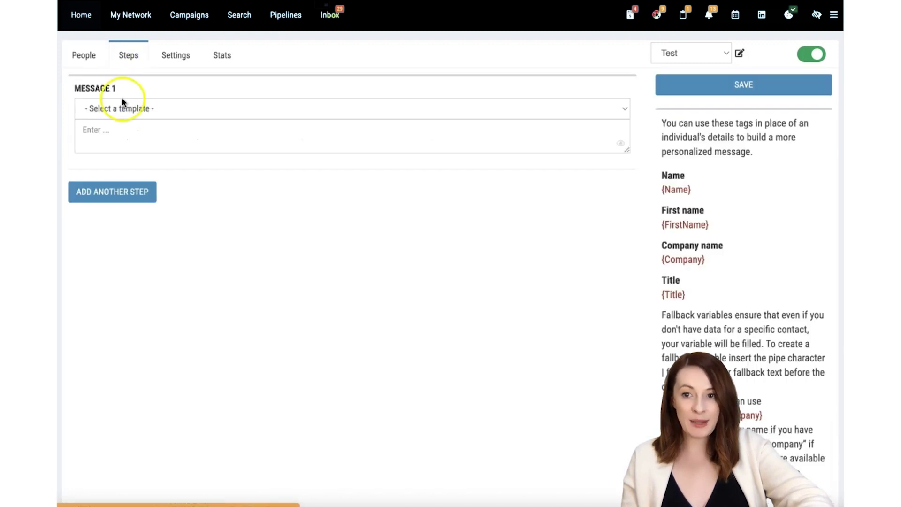
click(109, 136)
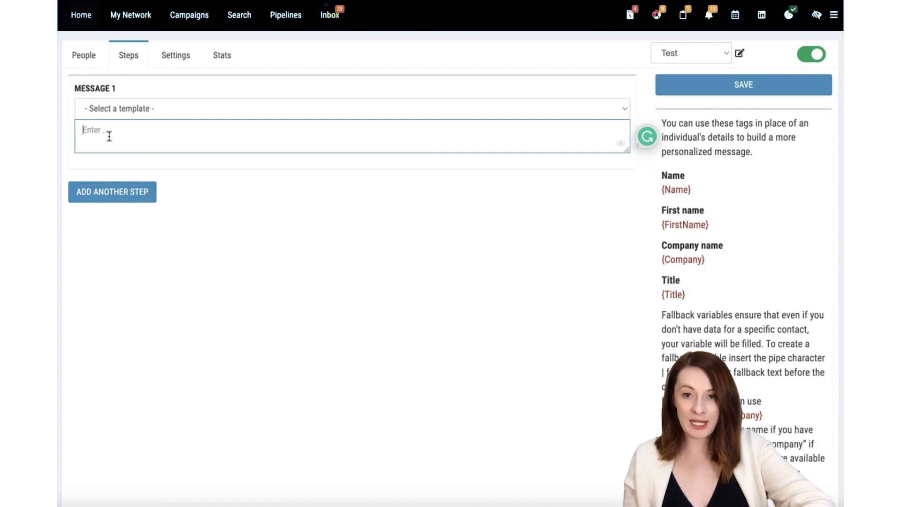
click(211, 112)
click(228, 81)
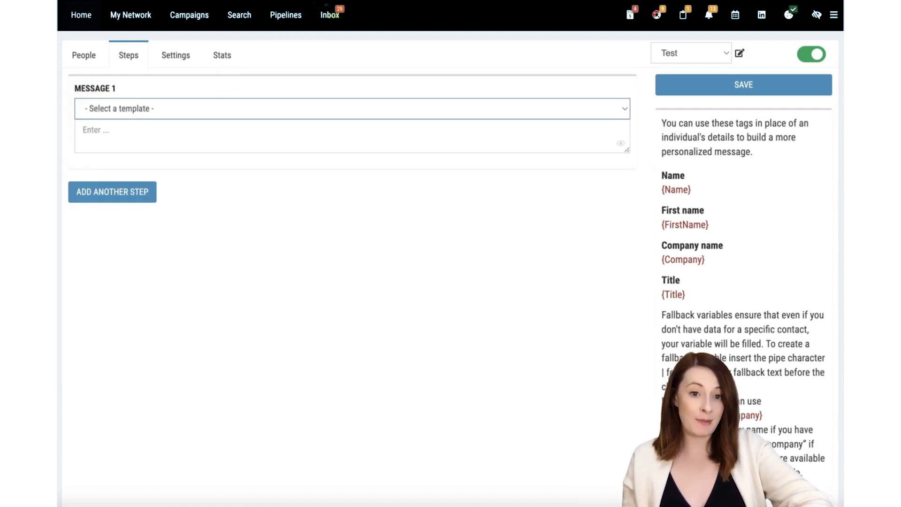
click(95, 132)
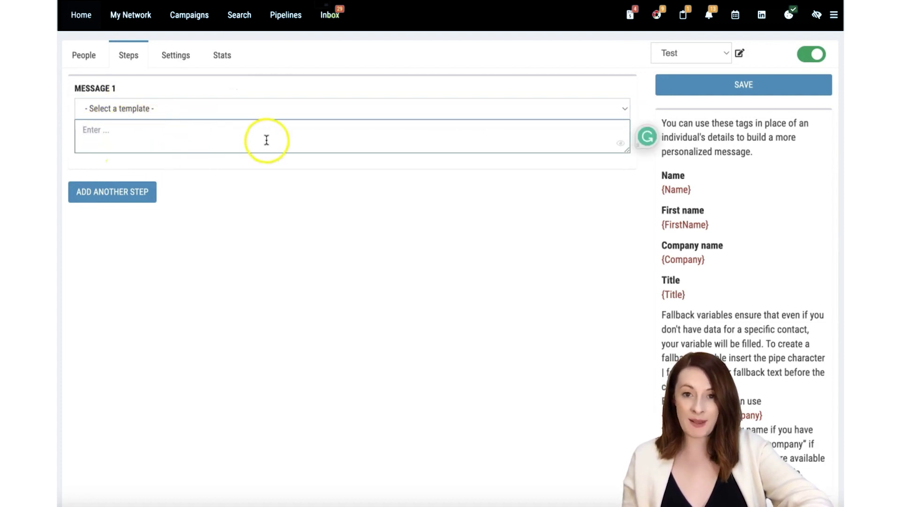
click(124, 195)
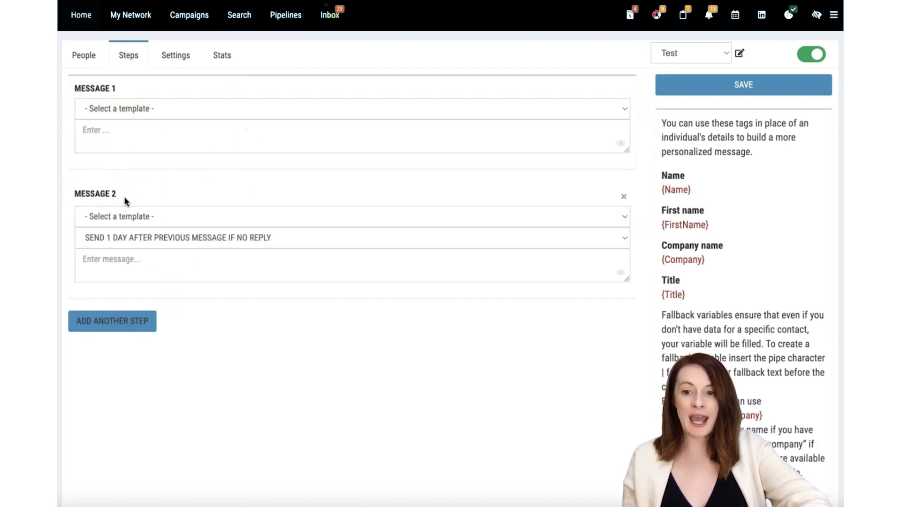
click(155, 234)
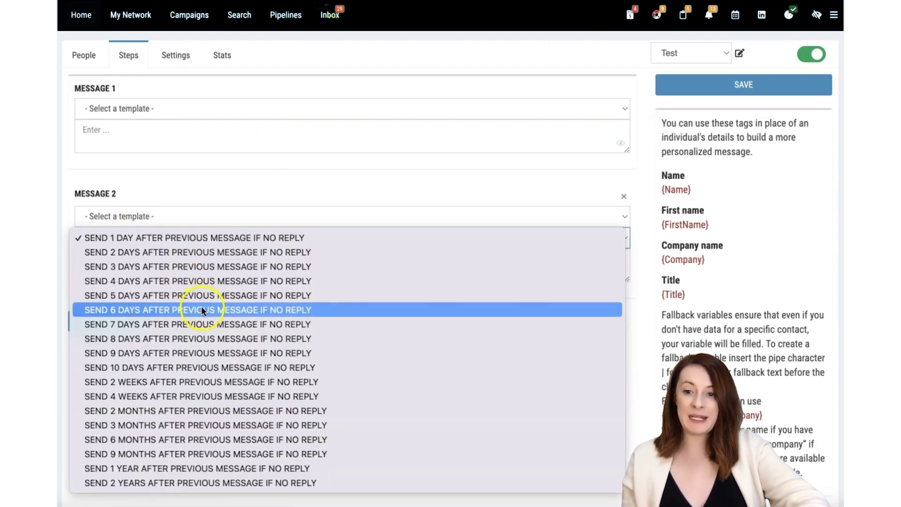
click(389, 146)
Step: In the inbox, open the Sugar Gamers founder's conversation and choose the Test campaign for adding this contact
click(383, 176)
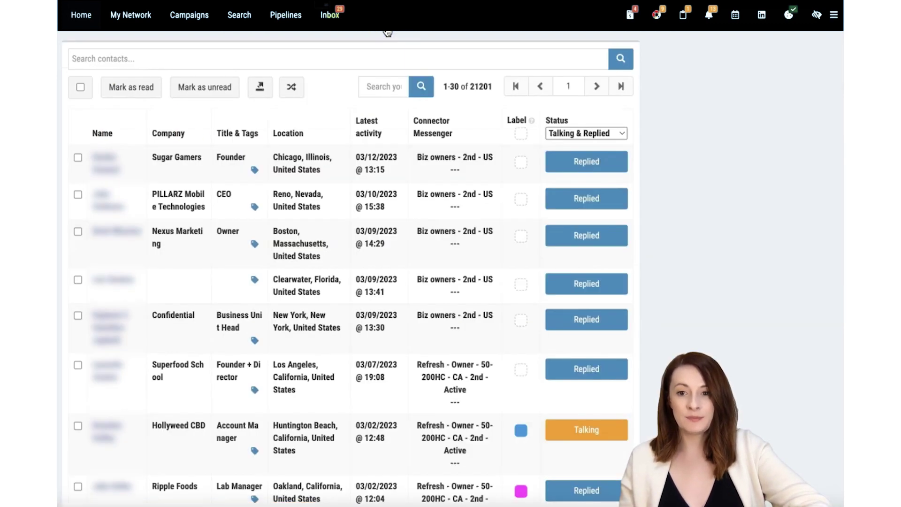
click(436, 172)
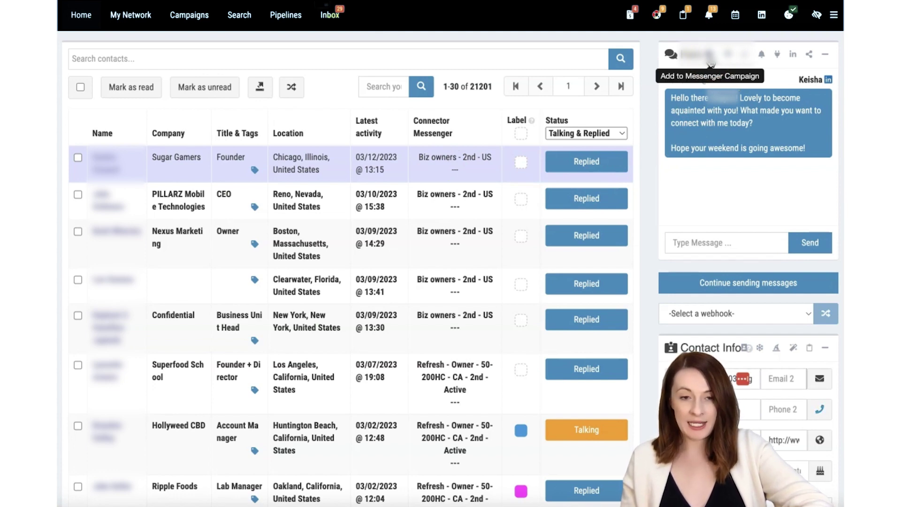
click(710, 55)
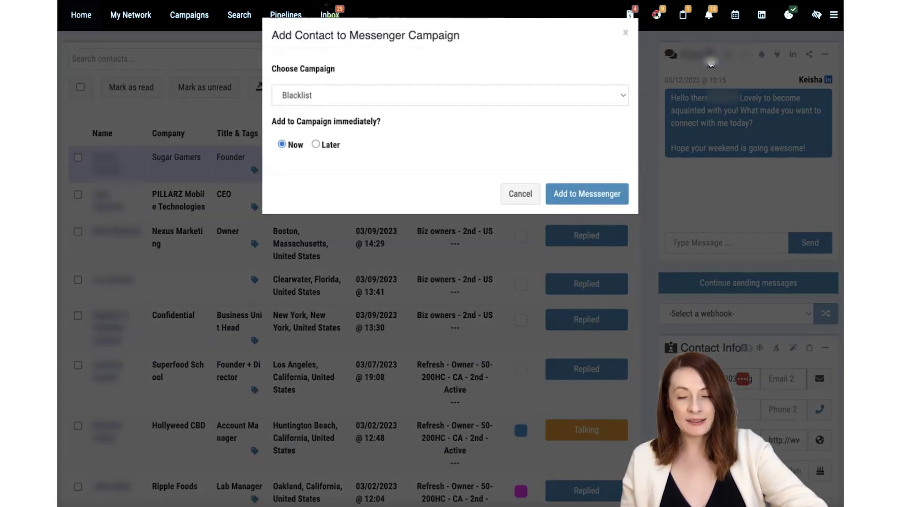
click(338, 95)
click(328, 255)
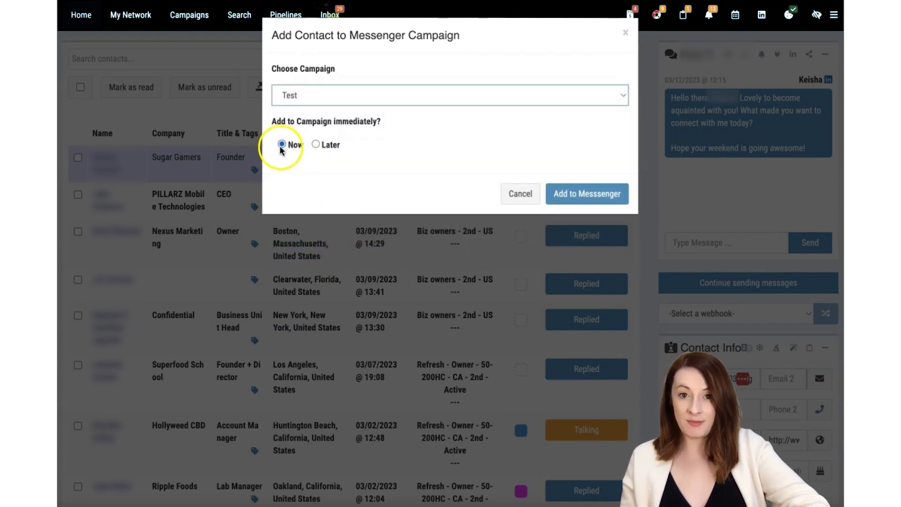
click(316, 144)
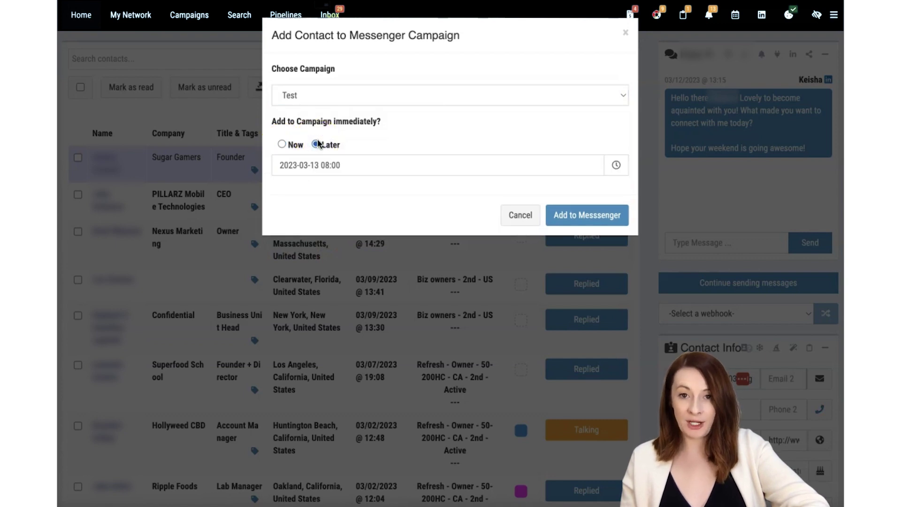
click(332, 166)
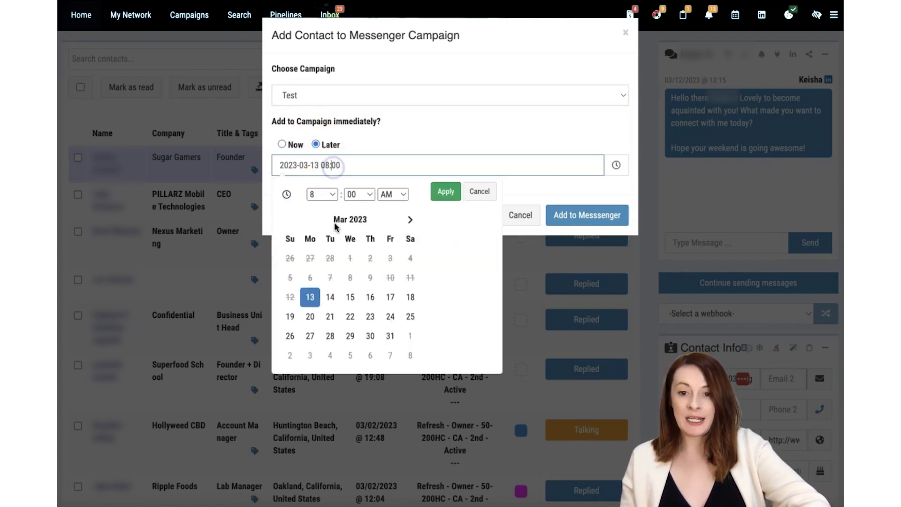
click(371, 297)
click(446, 191)
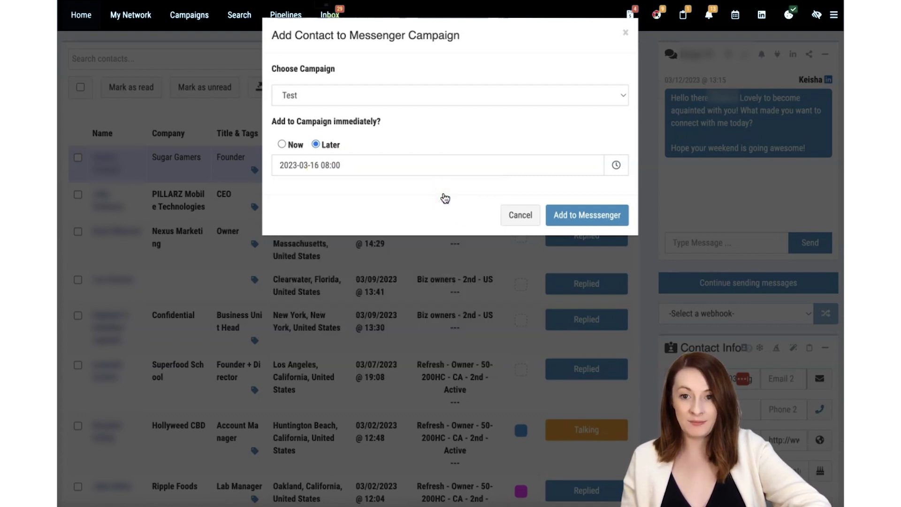
click(598, 223)
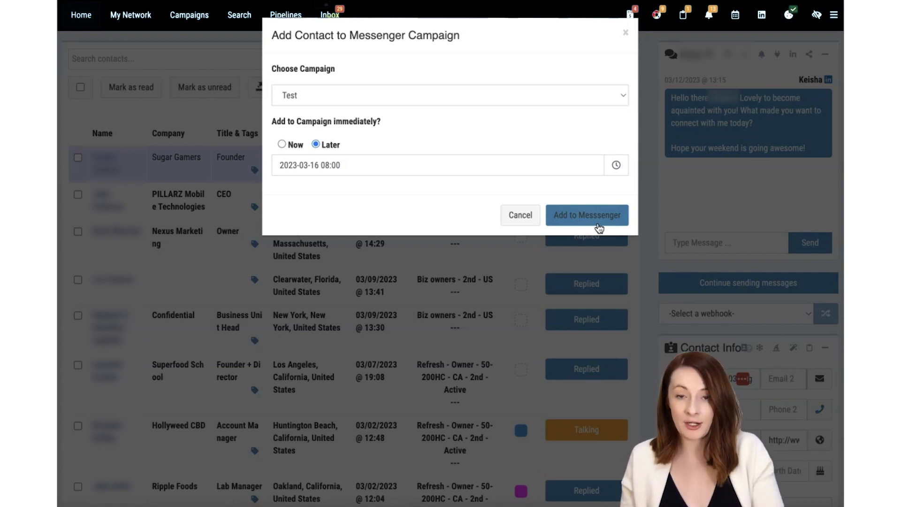
click(582, 215)
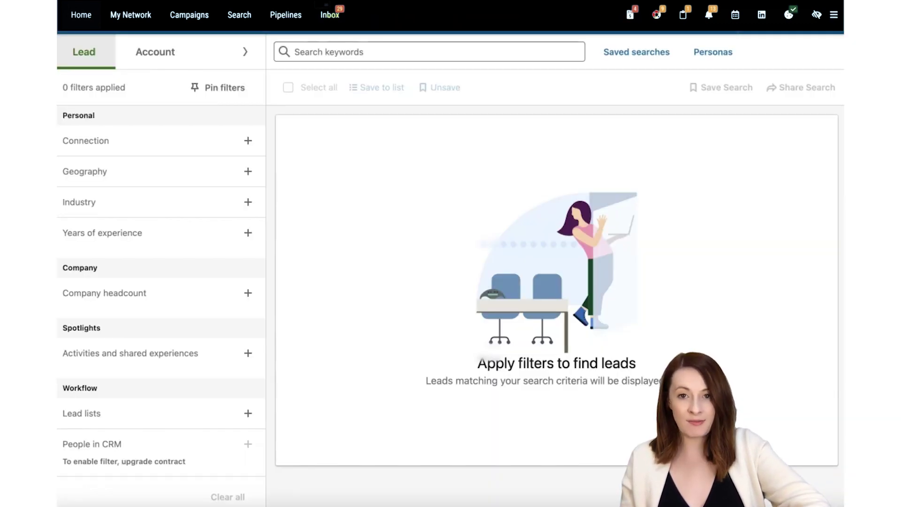
Step: In LinkedIn Sales Navigator, filter the leads to 1st Degree Connections and include North America as the geography
click(91, 143)
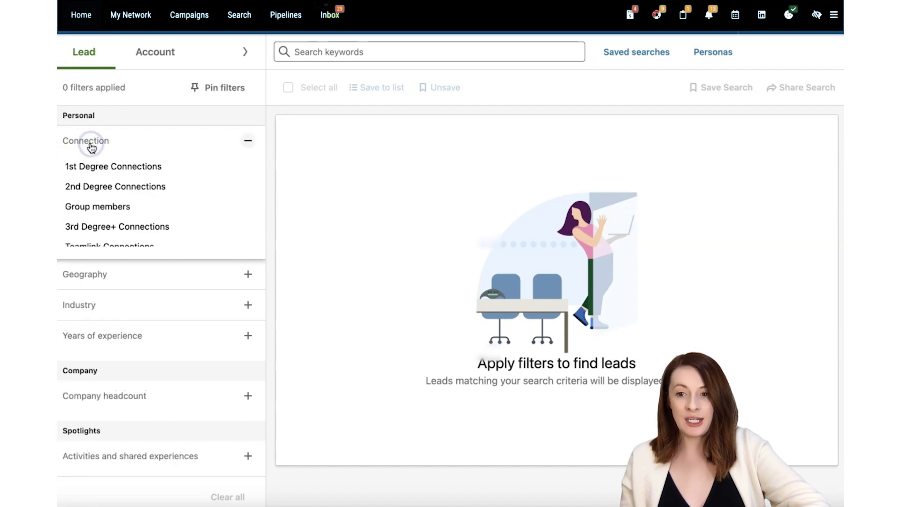
click(99, 168)
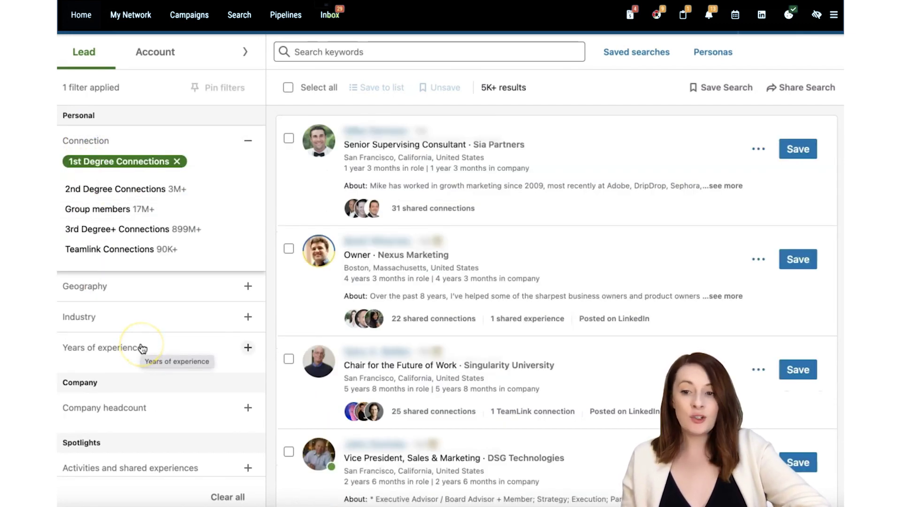
scroll(142, 348, down, 1)
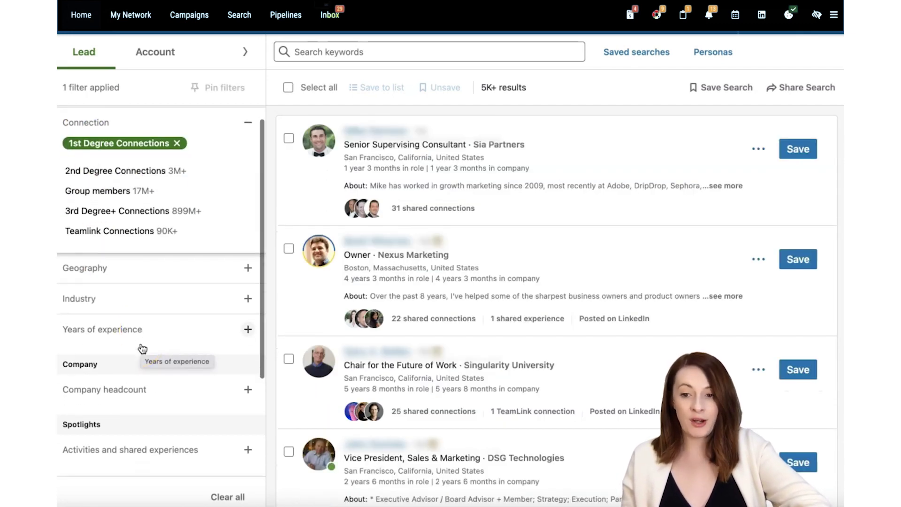
click(122, 268)
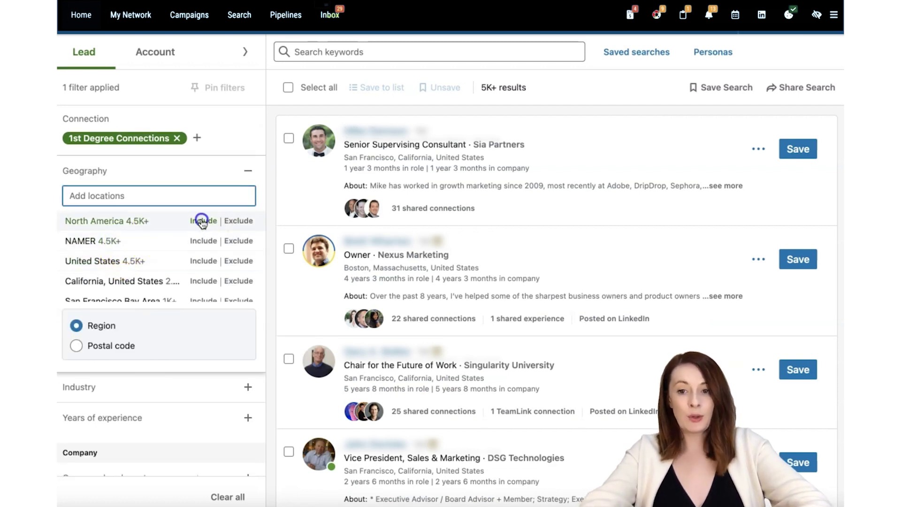
click(202, 220)
scroll(172, 384, down, 3)
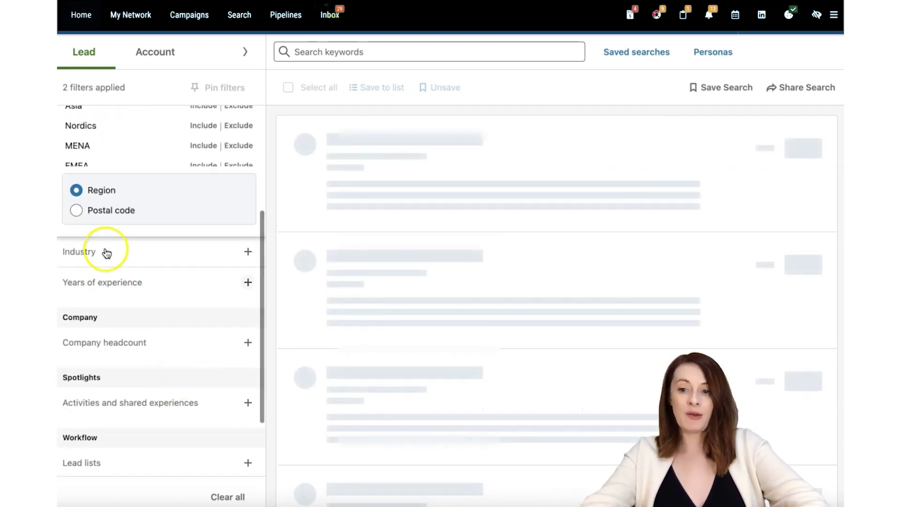
scroll(162, 412, down, 2)
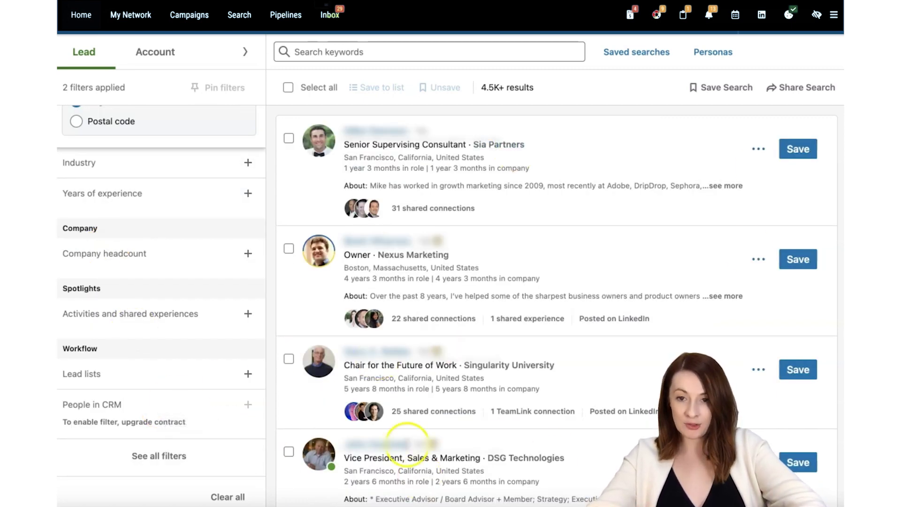
click(306, 52)
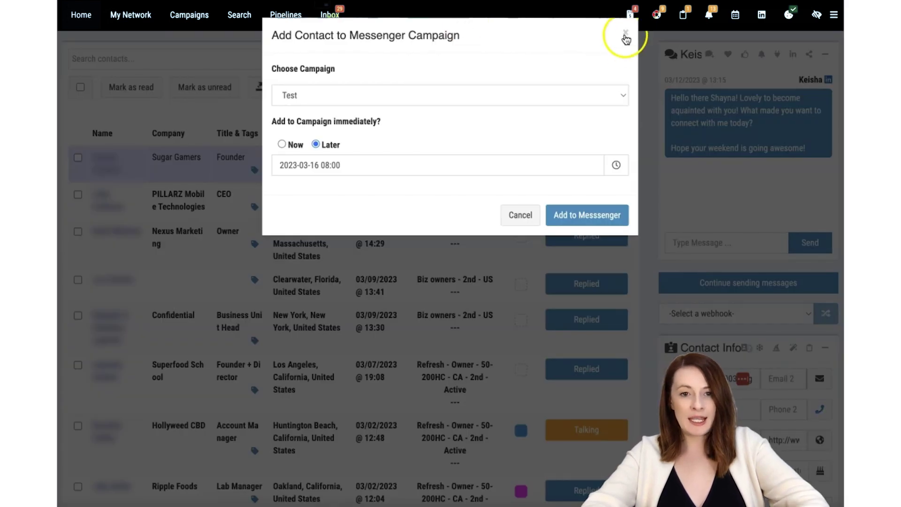
Step: Start a new Messenger search (1st circle) task of the Sales Navigator type and paste the copied search page URL
click(626, 40)
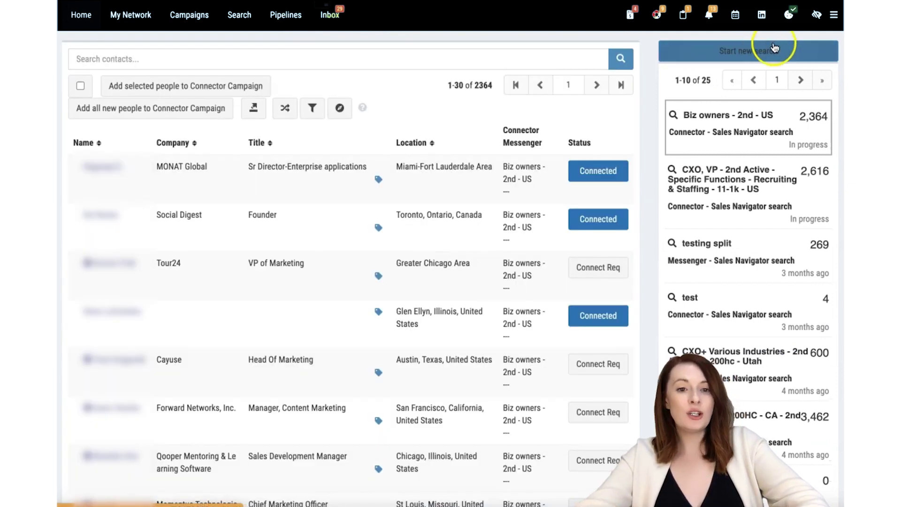
click(774, 51)
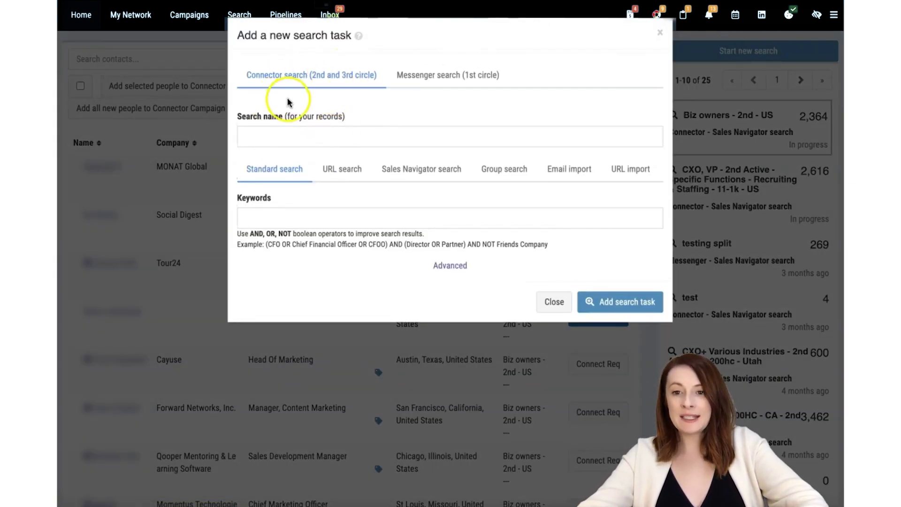
click(468, 83)
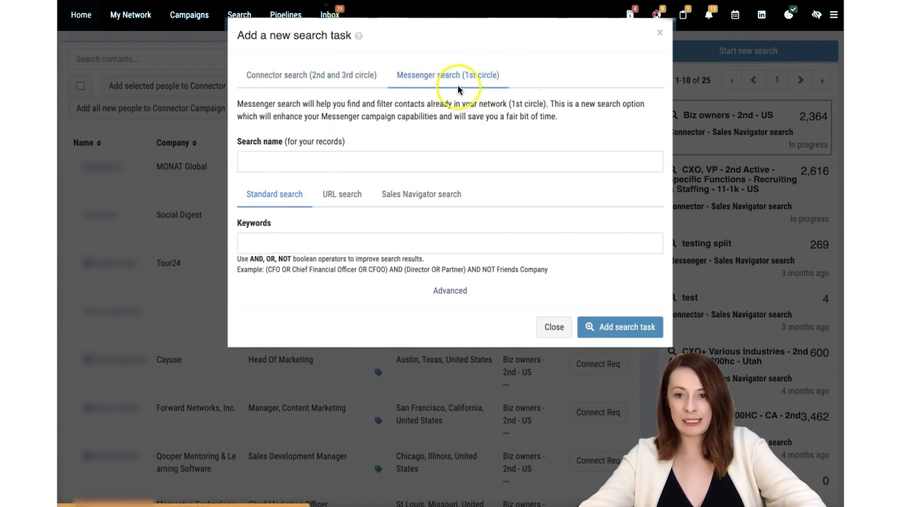
click(444, 196)
click(300, 239)
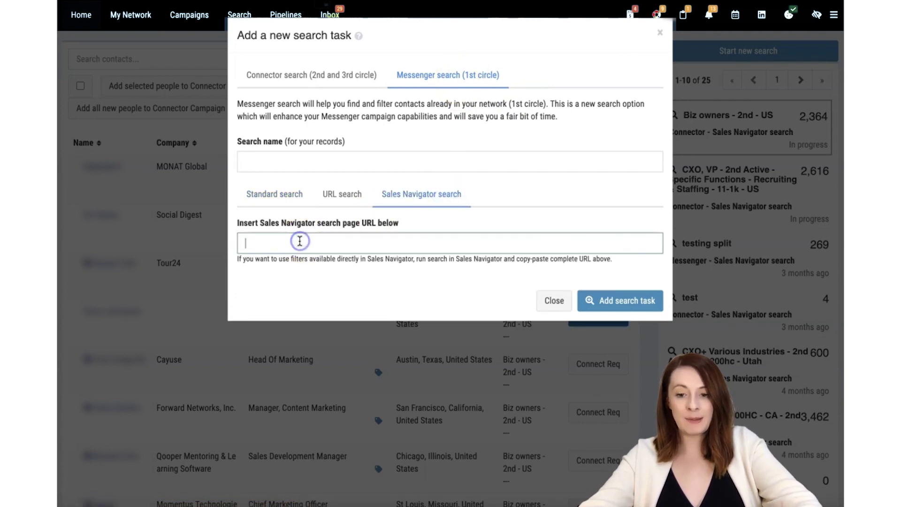
key(ctrl+v)
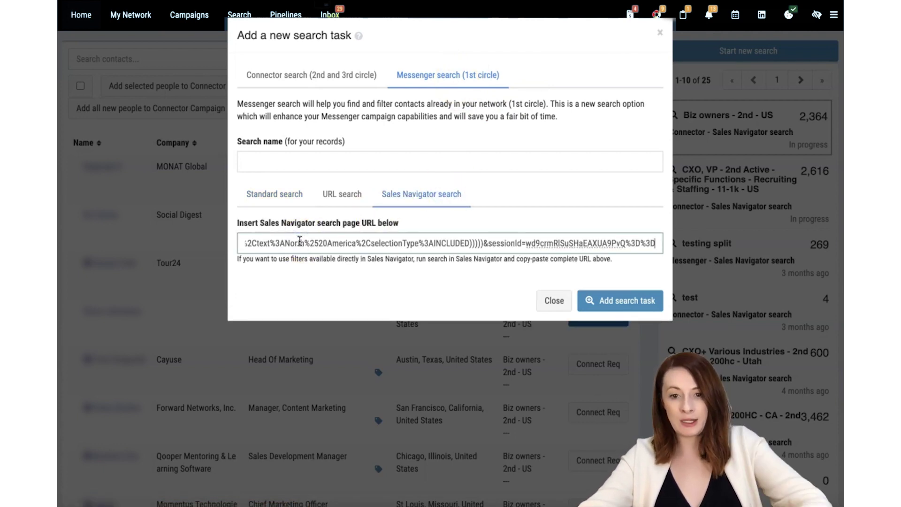
Step: Look over the URL and standard search types, then return to the Sales Navigator type and paste the search page URL again
click(345, 199)
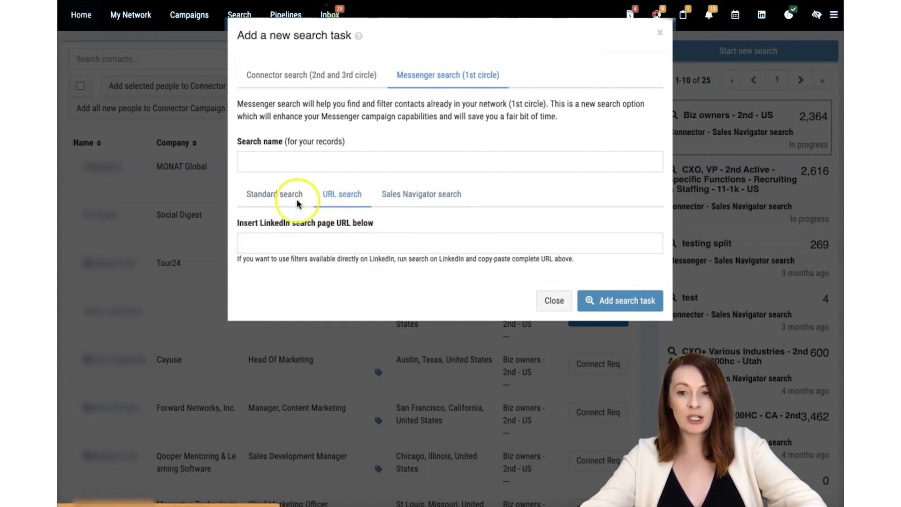
click(271, 199)
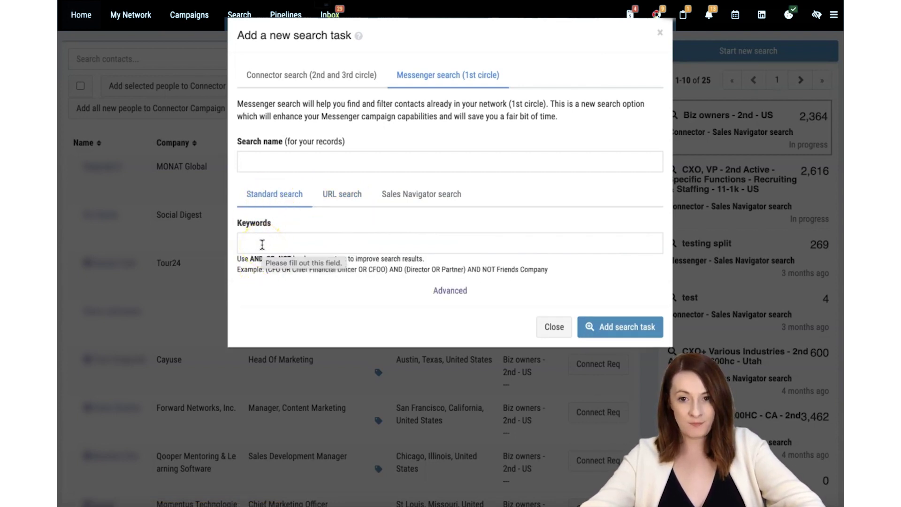
click(424, 195)
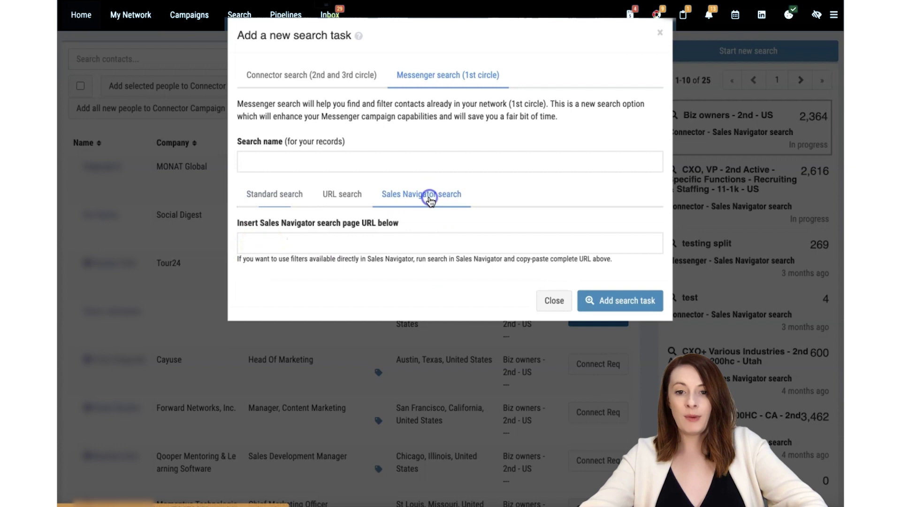
click(322, 245)
key(ctrl+v)
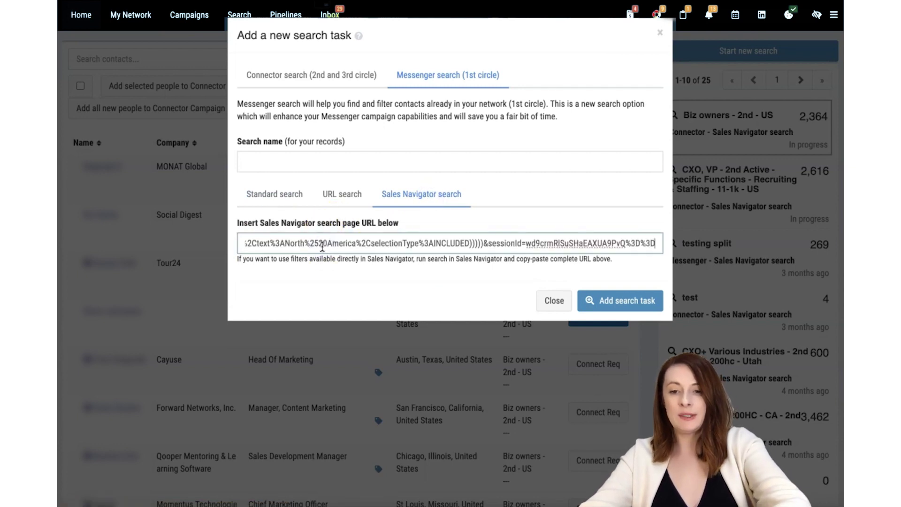
Step: Name the messenger search Test and add it as a search task
click(270, 156)
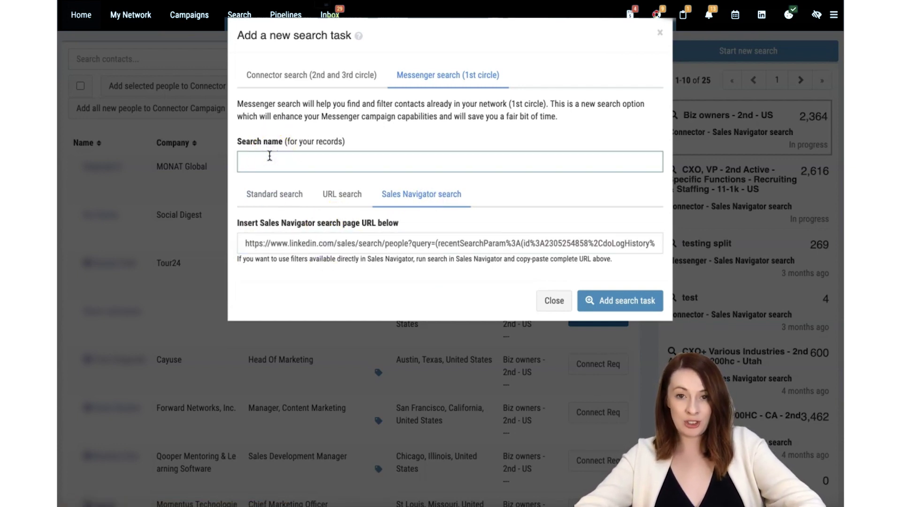
text(T)
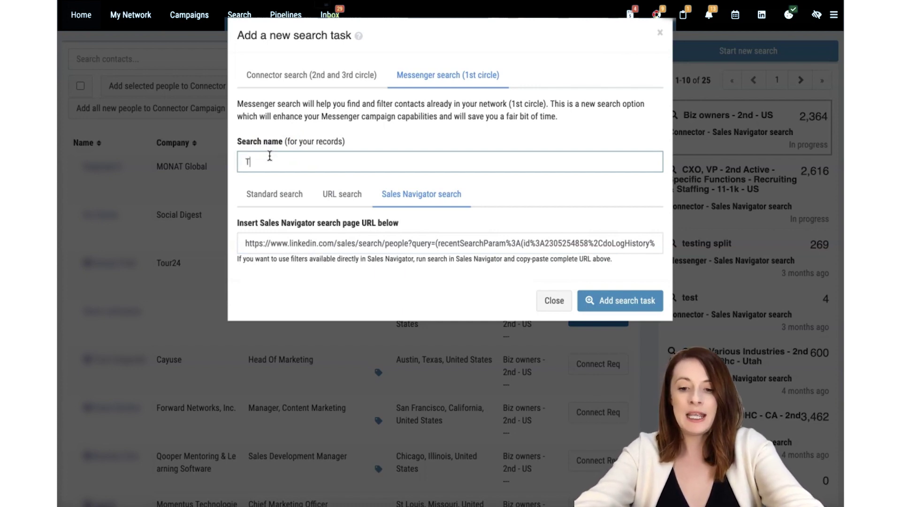
text(est)
click(651, 307)
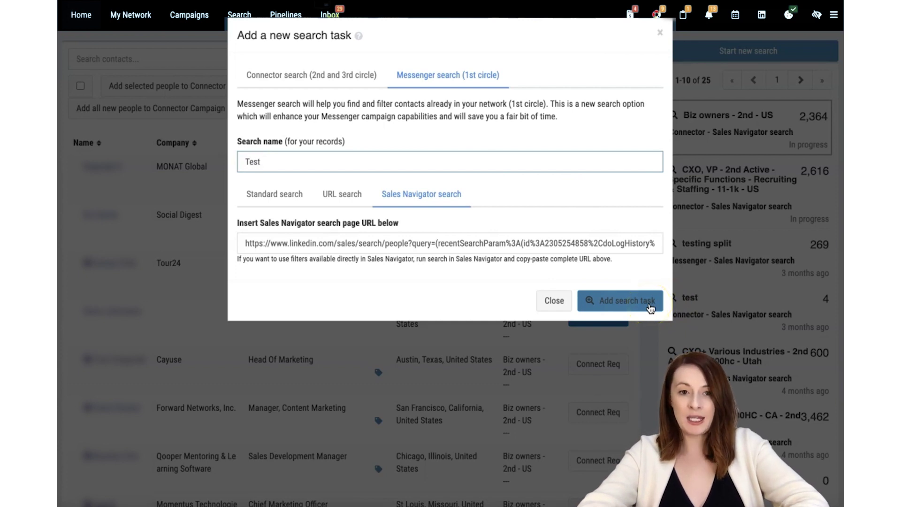
click(651, 306)
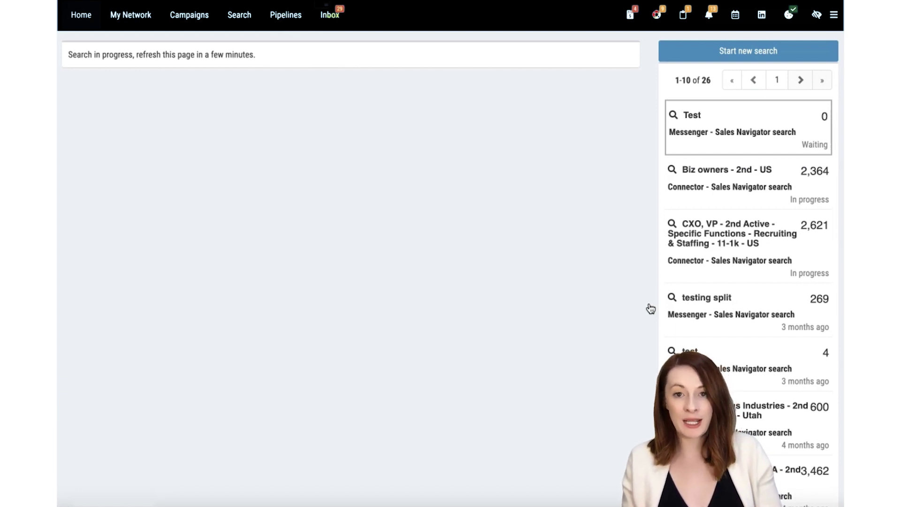
Step: Deactivate the last Test campaign in the Messenger Campaigns list
key(F5)
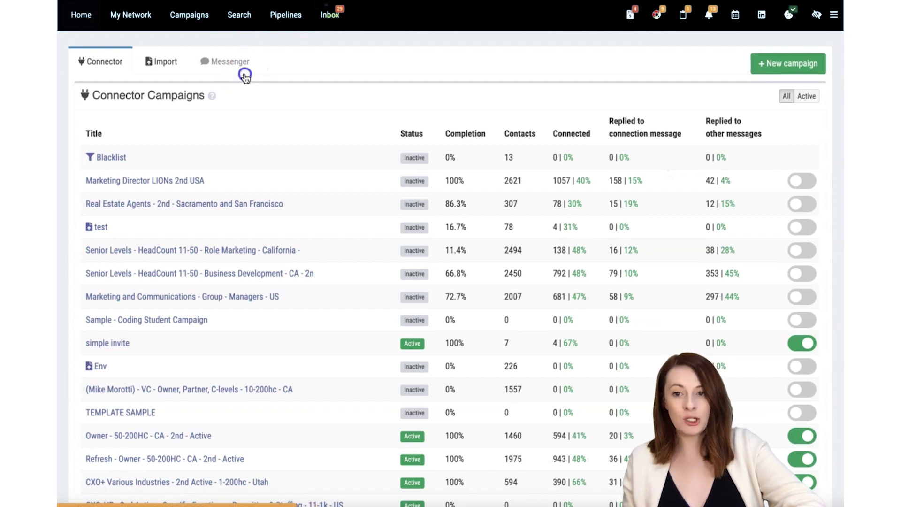
click(240, 71)
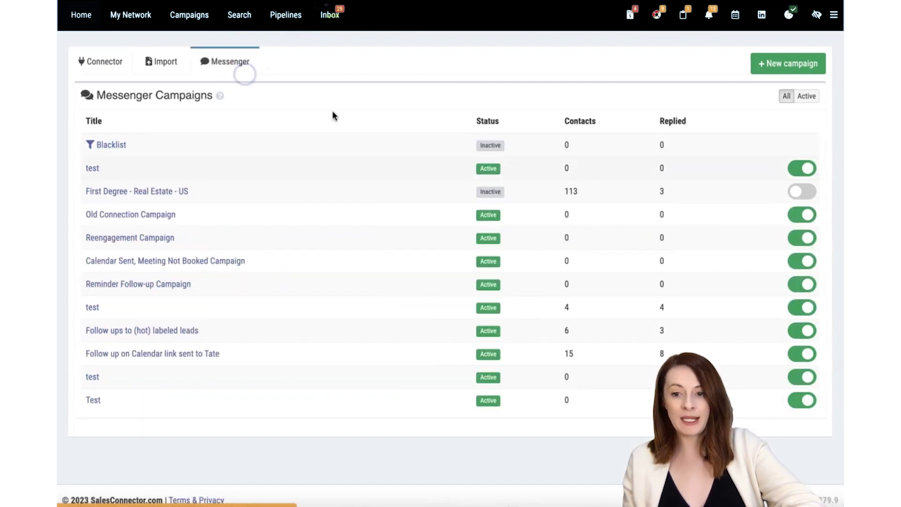
click(805, 401)
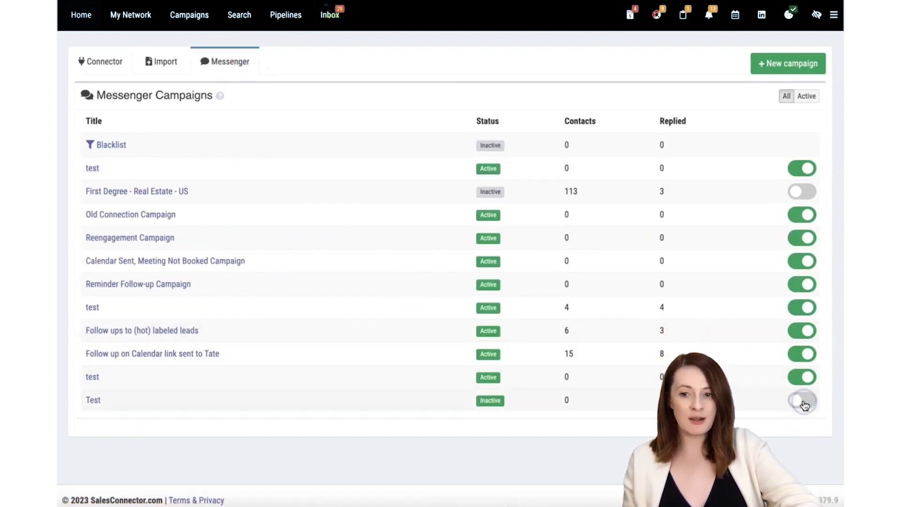
Step: Return to the searches and open the contacts found by the Test Sales Navigator search
click(289, 16)
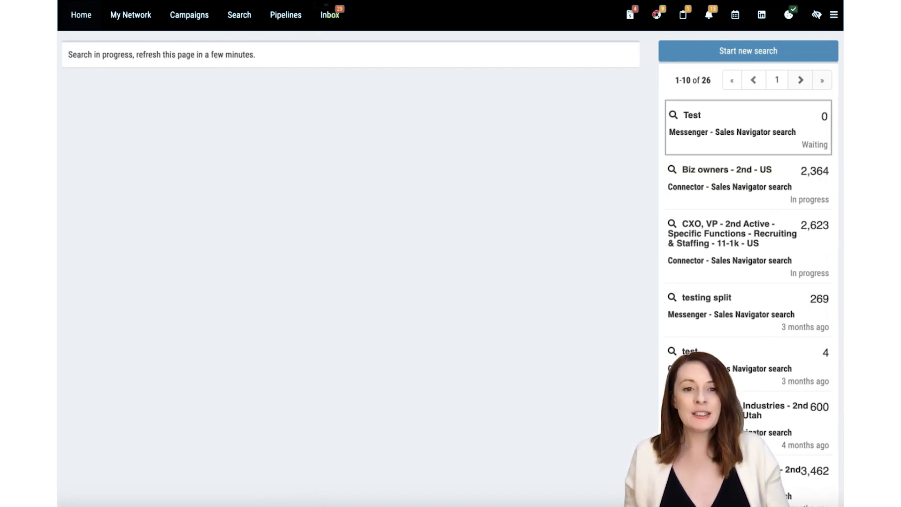
mouse_move(700, 155)
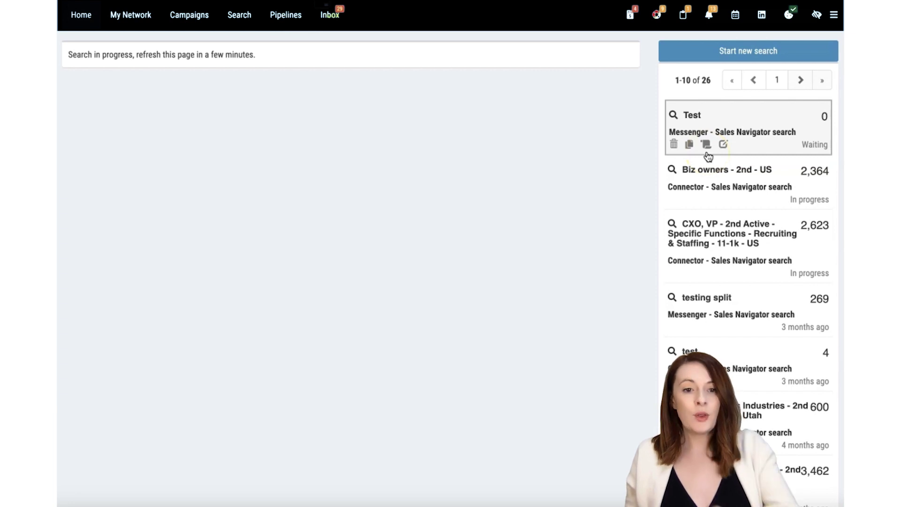
click(814, 143)
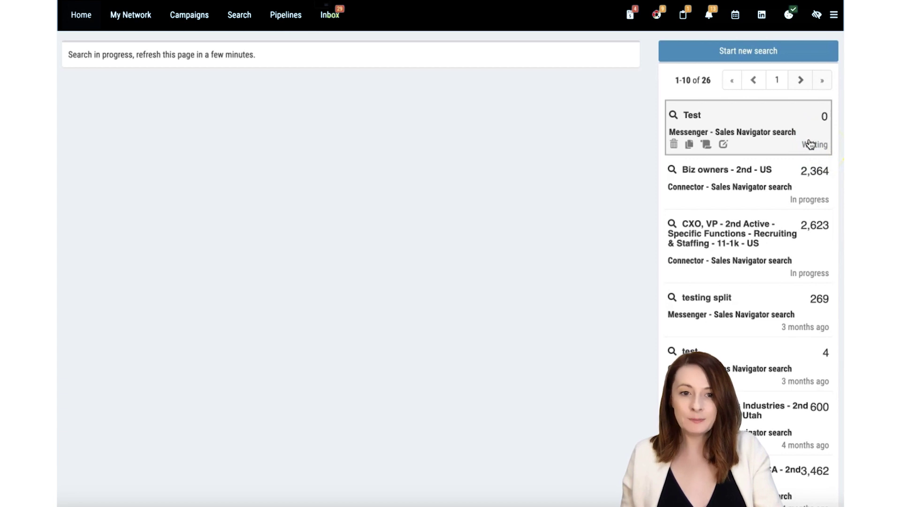
click(811, 144)
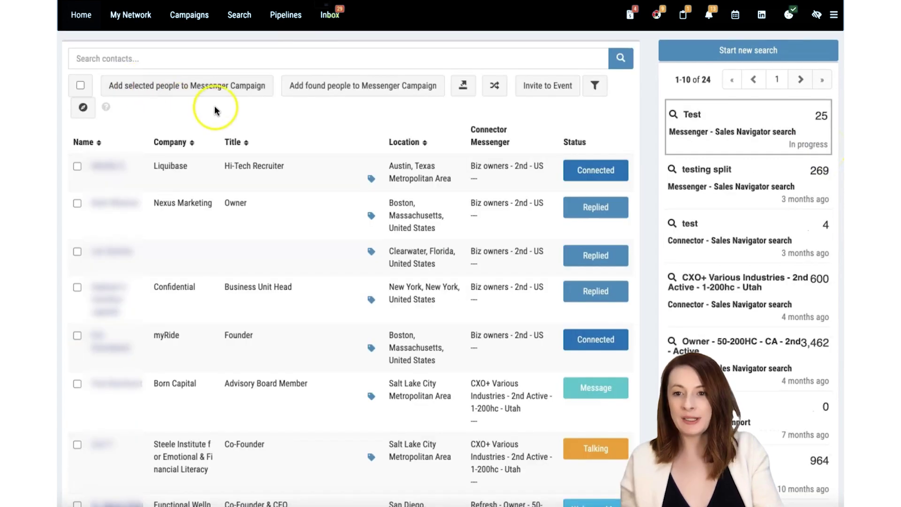
Step: Try to add the people found by the search to the capitalised Test messenger campaign
click(342, 89)
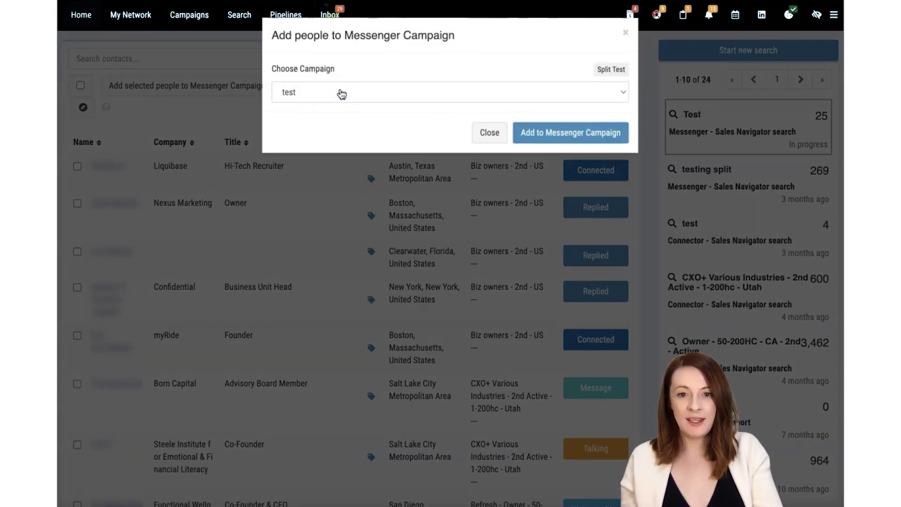
click(341, 93)
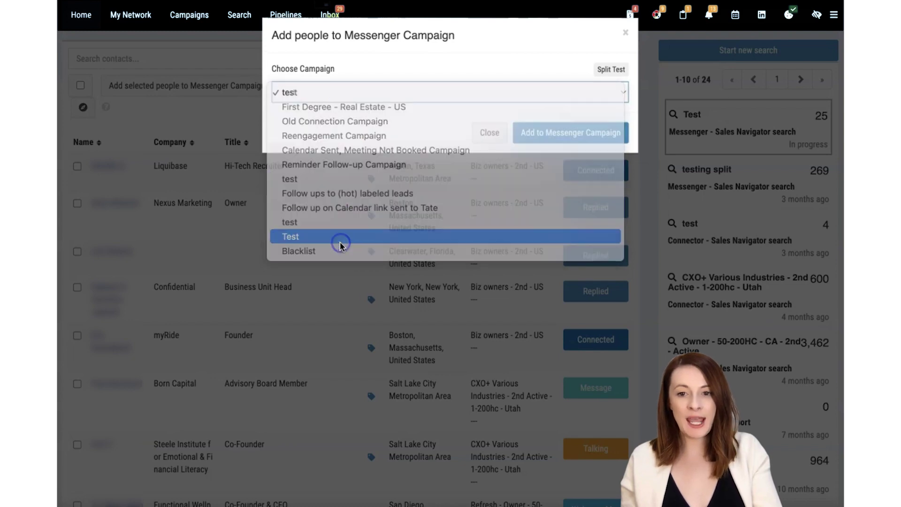
click(340, 242)
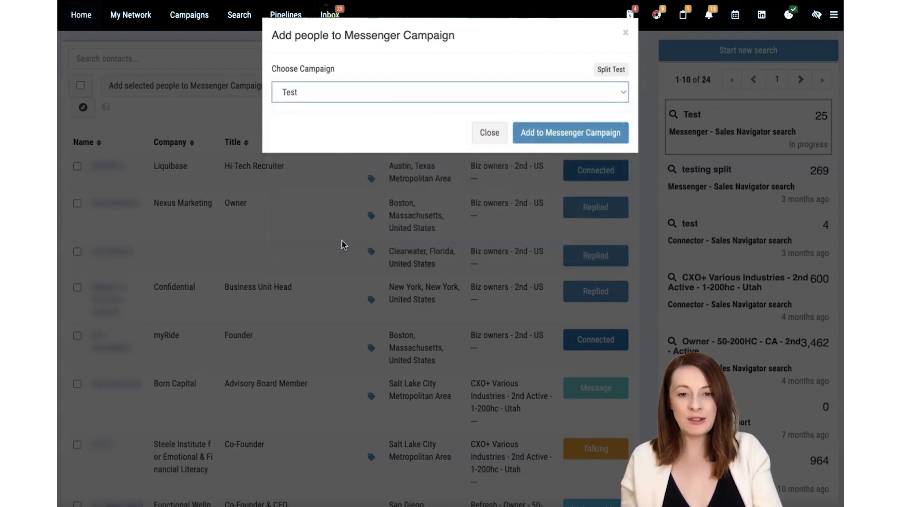
click(557, 134)
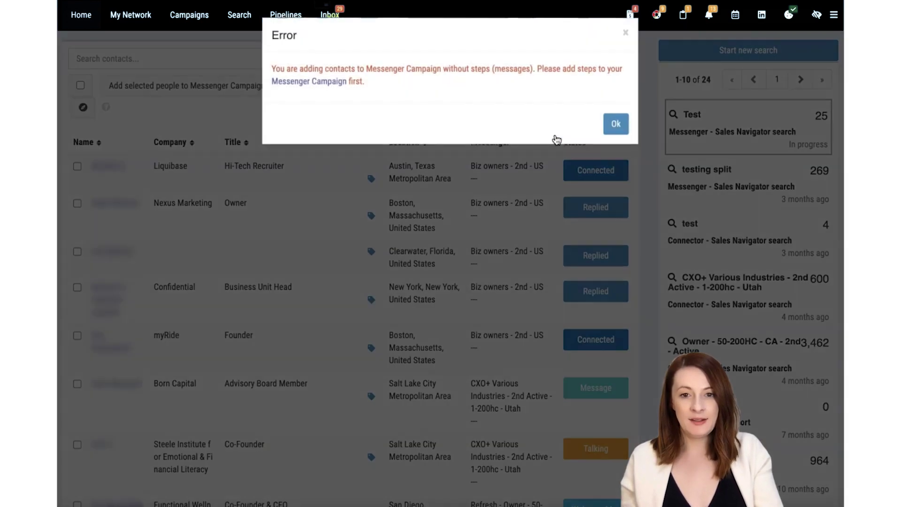
click(526, 195)
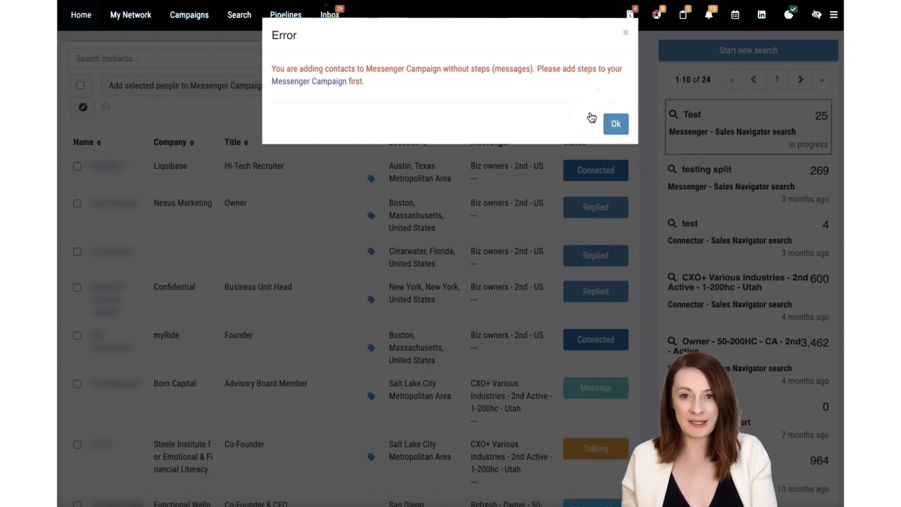
click(618, 38)
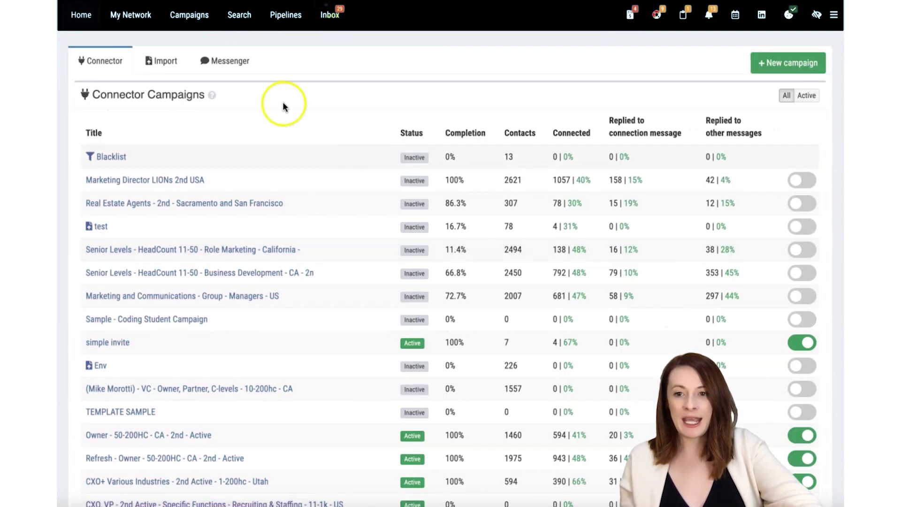
Step: In the steps of the Test messenger campaign, write "Hi" as message 1 and save it
click(231, 61)
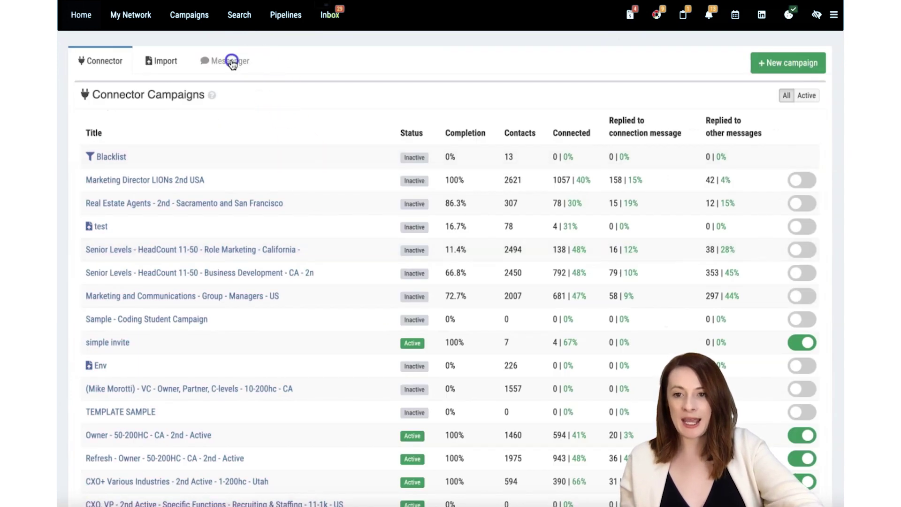
click(91, 406)
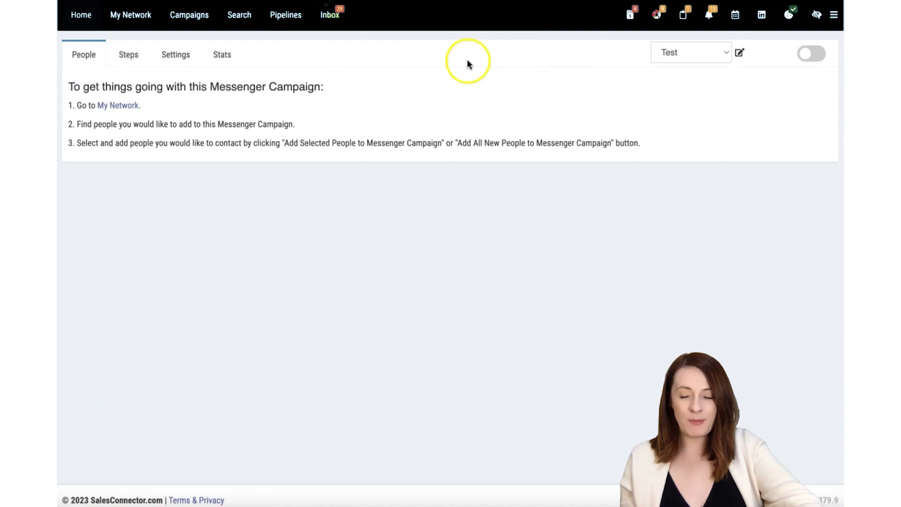
click(127, 54)
click(132, 135)
text(Hi)
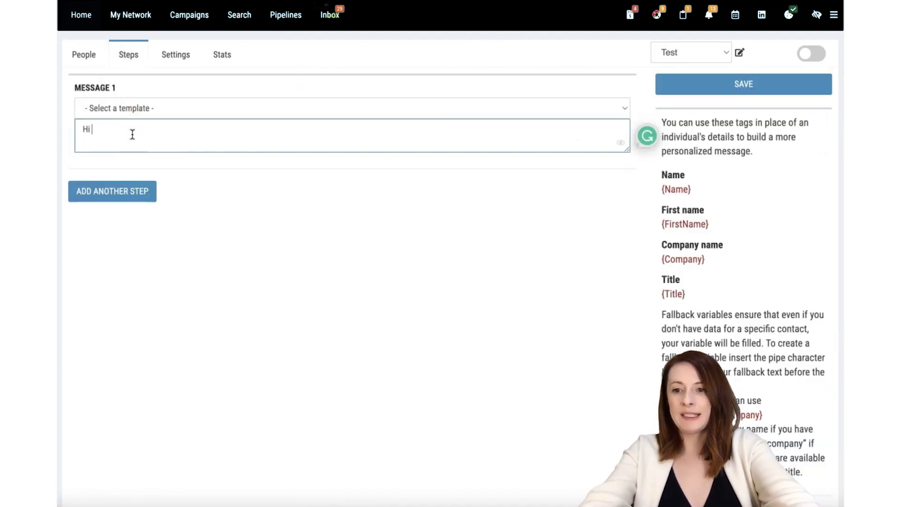
click(713, 85)
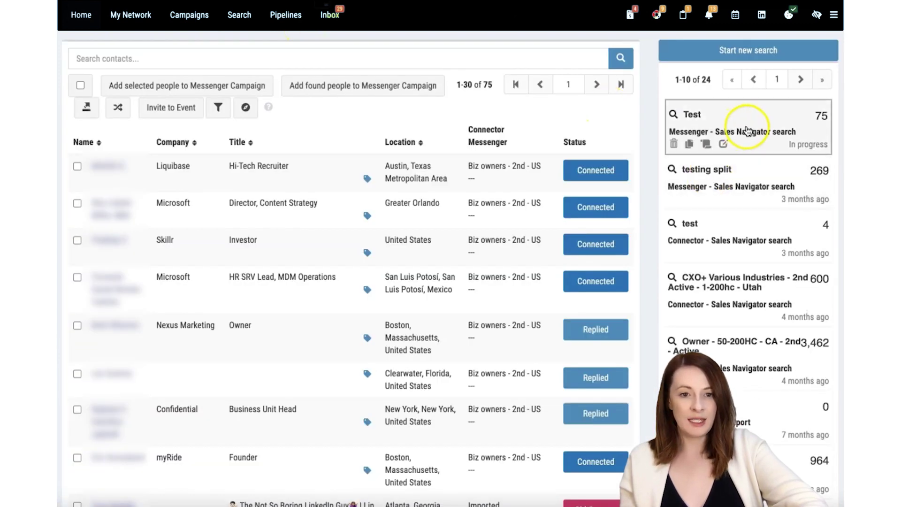
Step: Add all people found by the Test search to the capitalised Test messenger campaign, moving those already scheduled in other campaigns
click(748, 125)
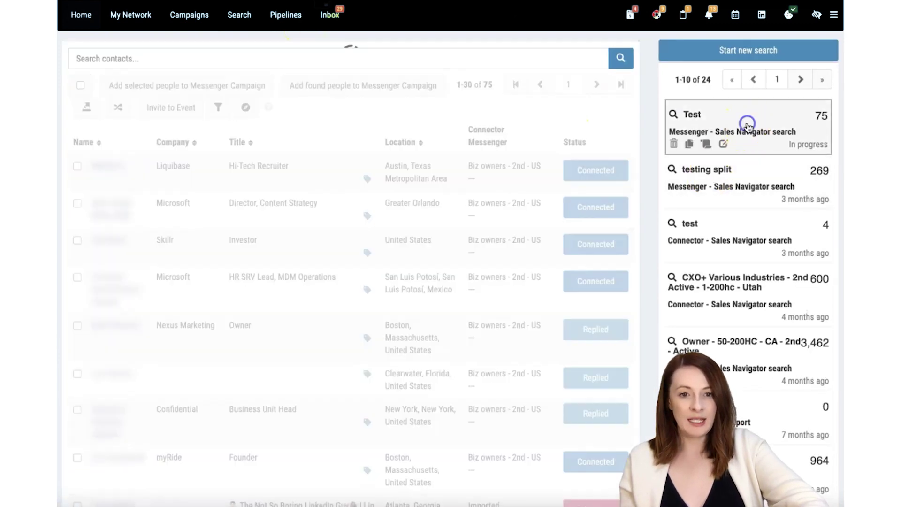
click(416, 87)
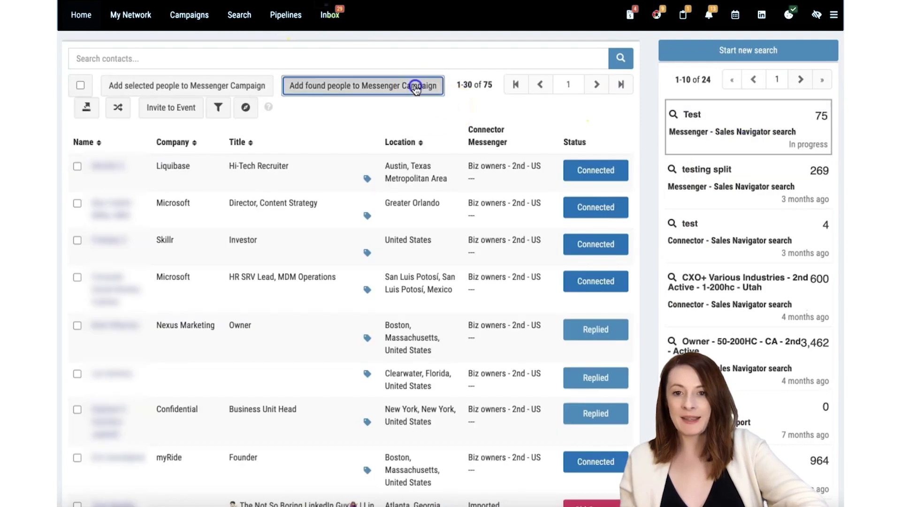
click(386, 89)
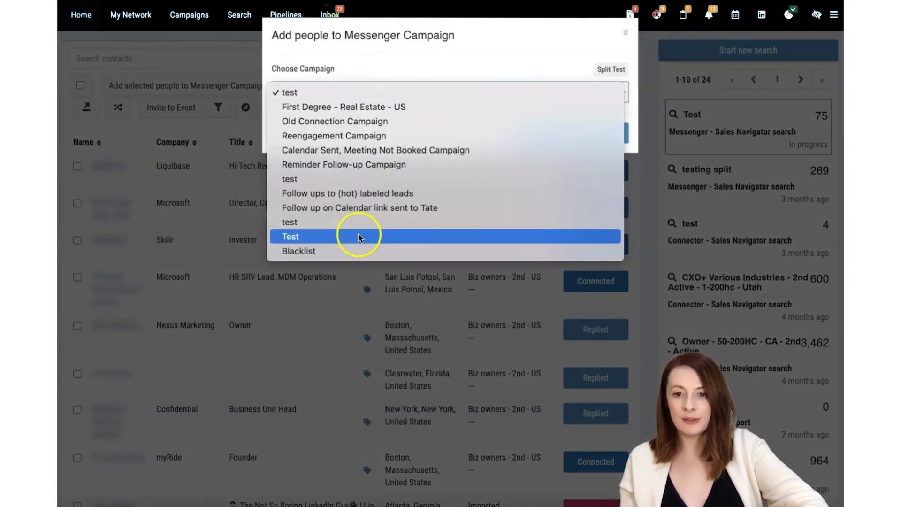
click(359, 236)
click(546, 133)
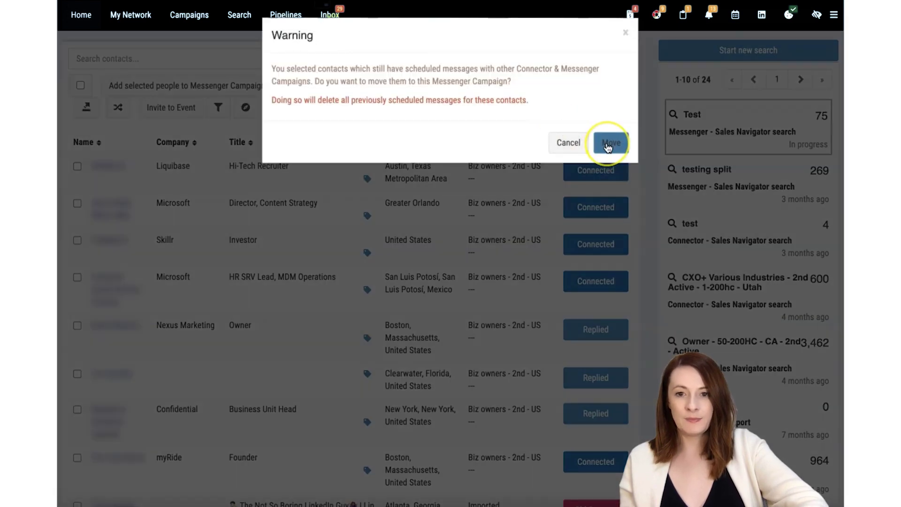
click(609, 147)
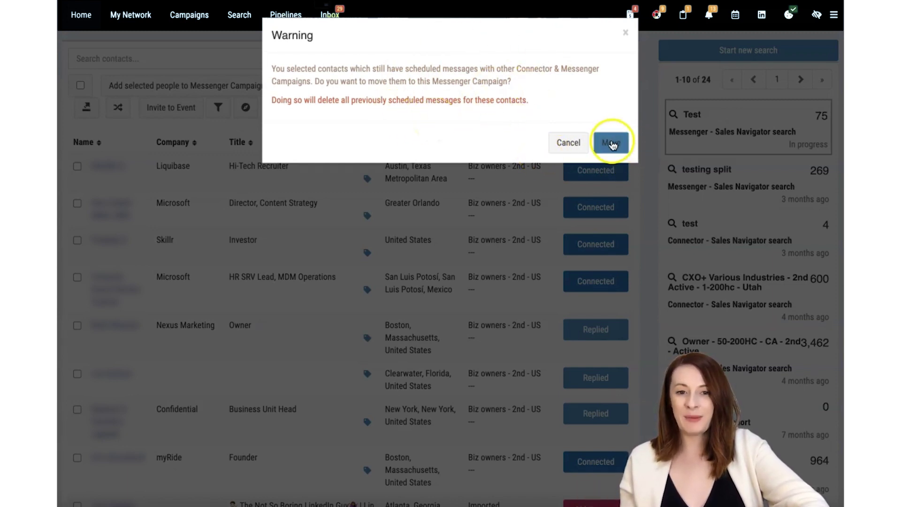
click(612, 144)
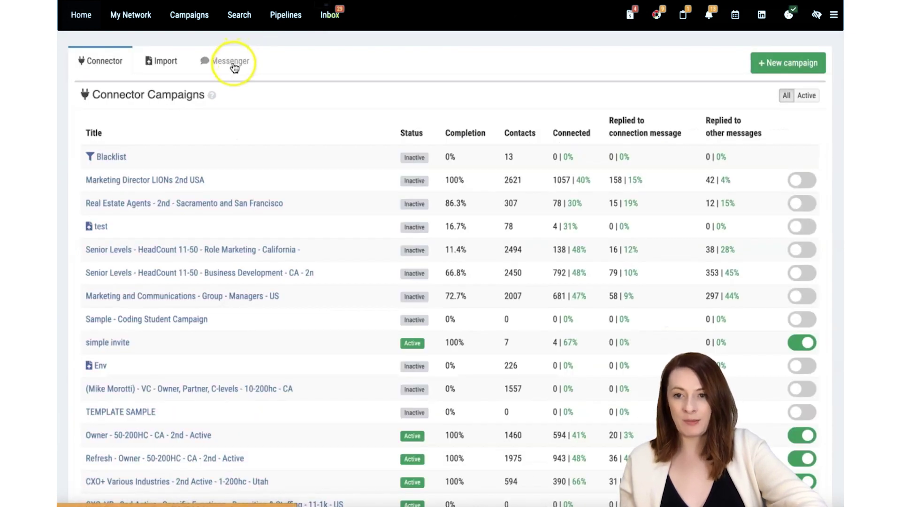
Step: Open the people of the inactive Test messenger campaign and view the details of the myRide founder
click(235, 66)
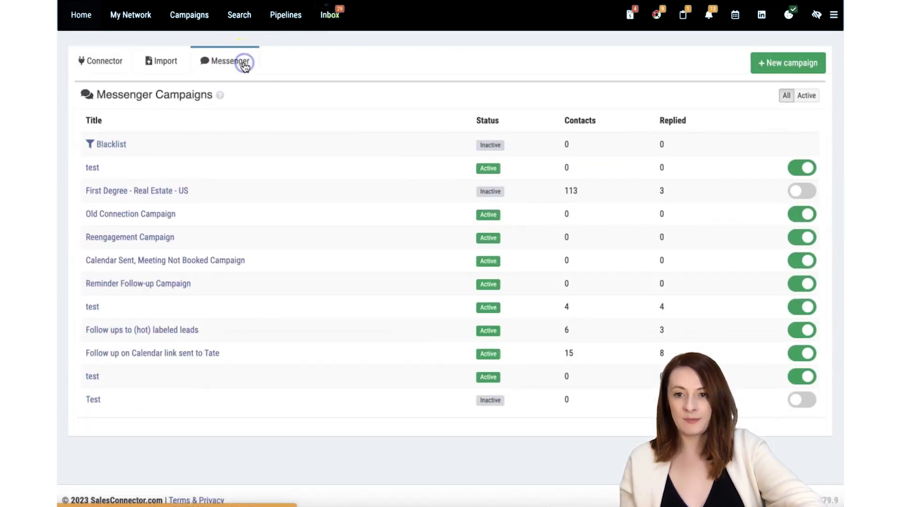
click(94, 400)
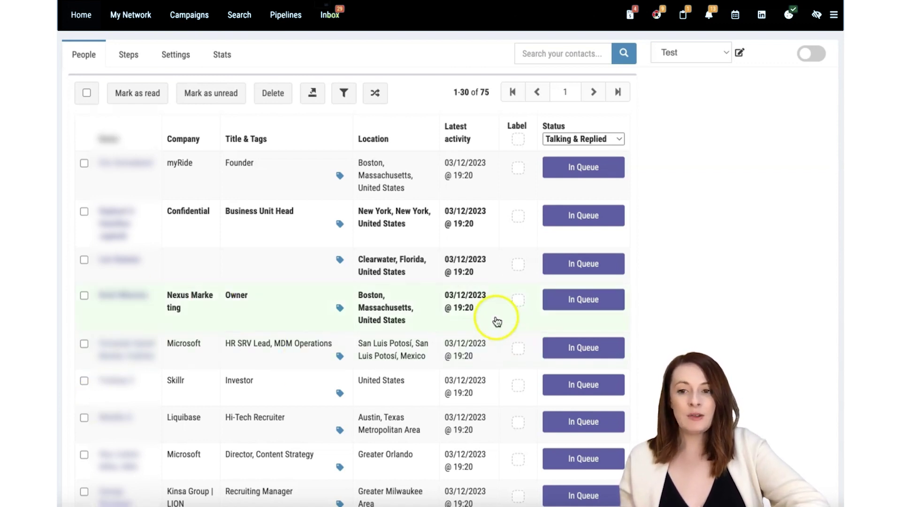
click(255, 178)
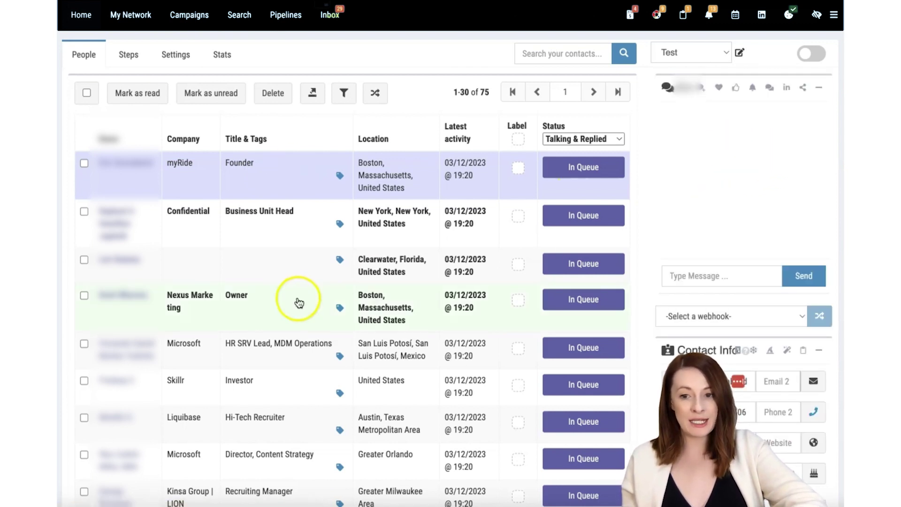
Step: Delete the Skillr investor from the Test campaign's people
click(287, 383)
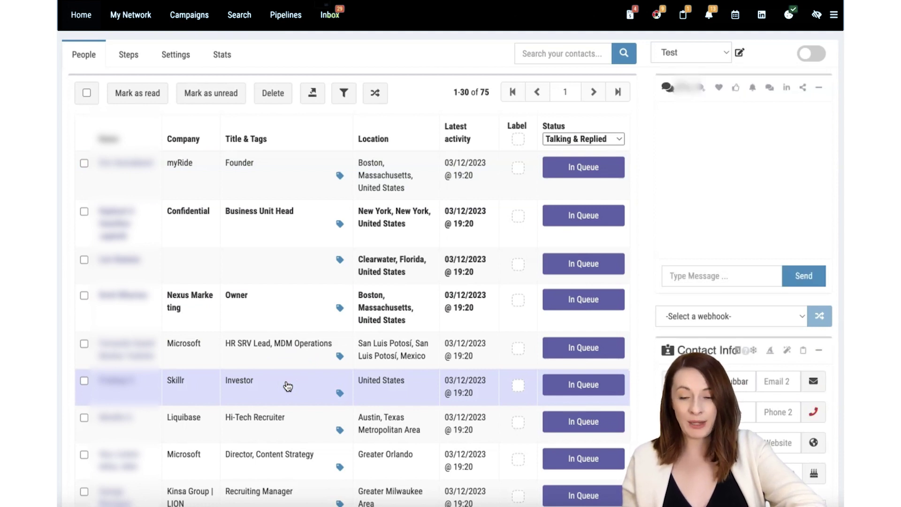
click(84, 381)
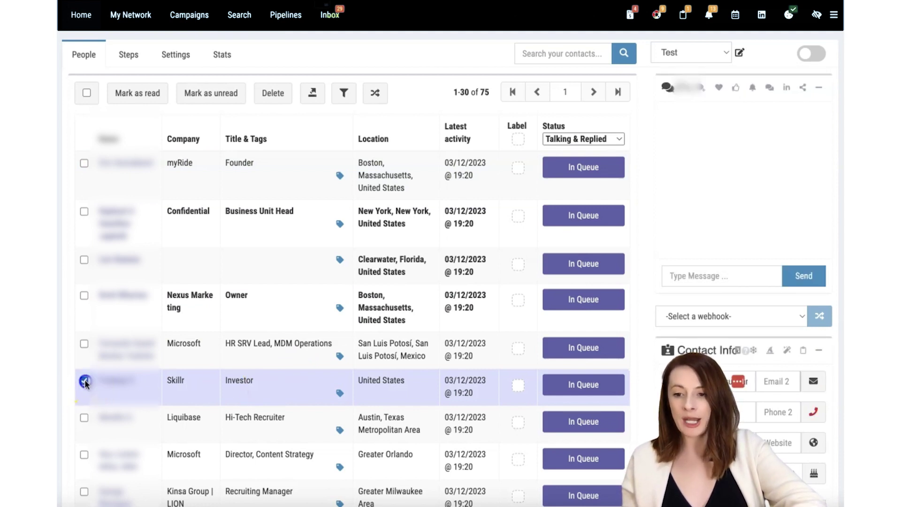
click(273, 94)
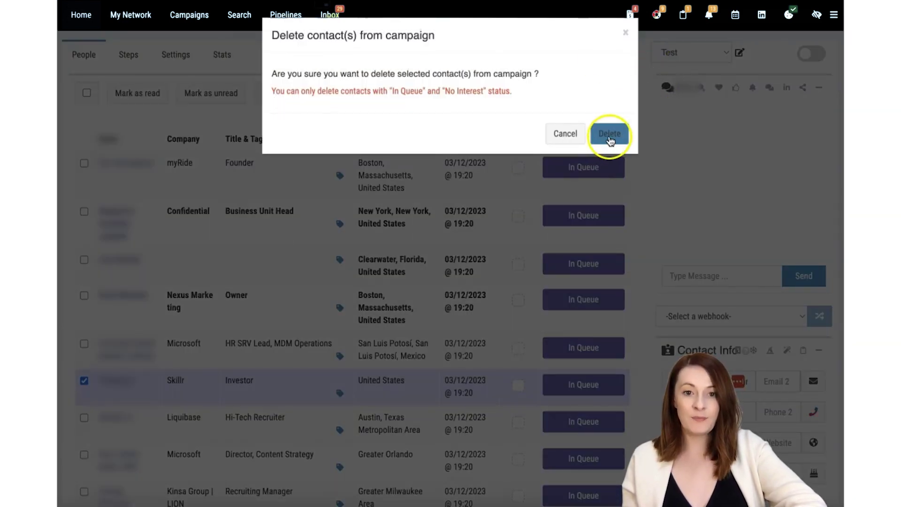
click(610, 136)
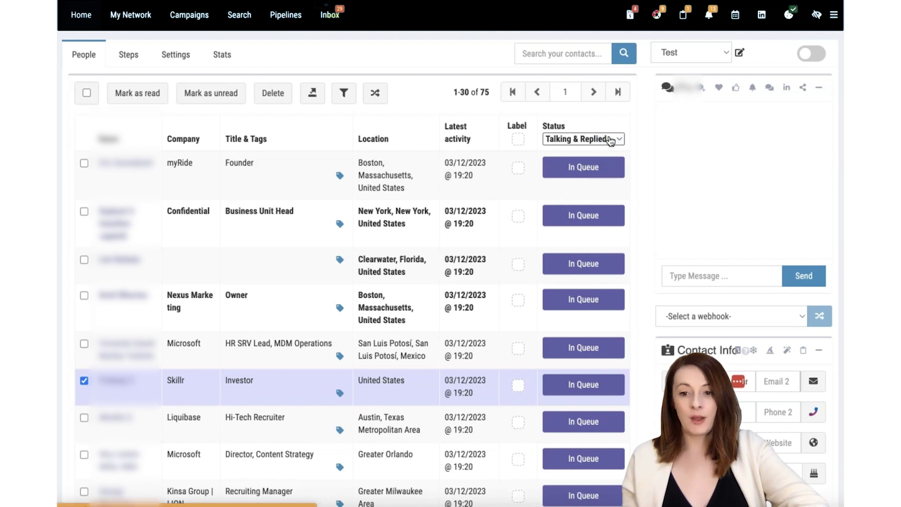
Step: Look through the campaign's queued people and view the conversation with the labelled contact in the Los Angeles Metropolitan Area
click(373, 272)
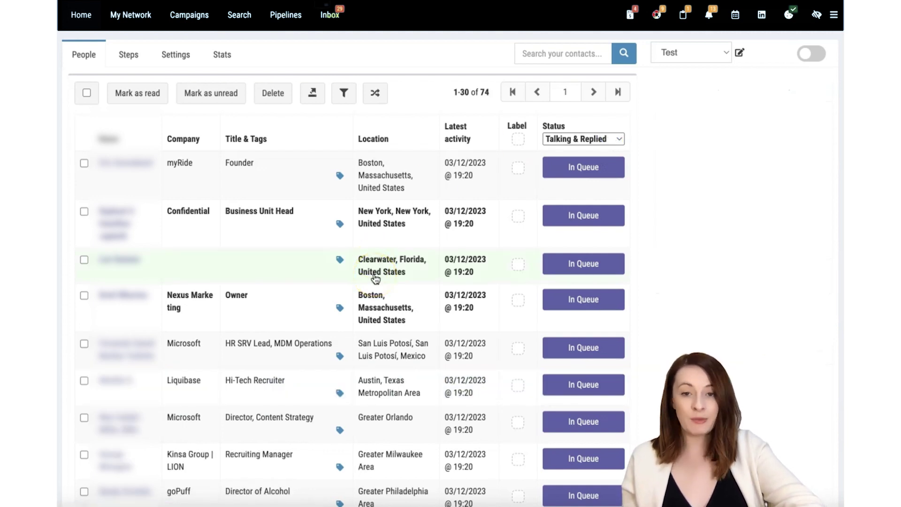
click(371, 325)
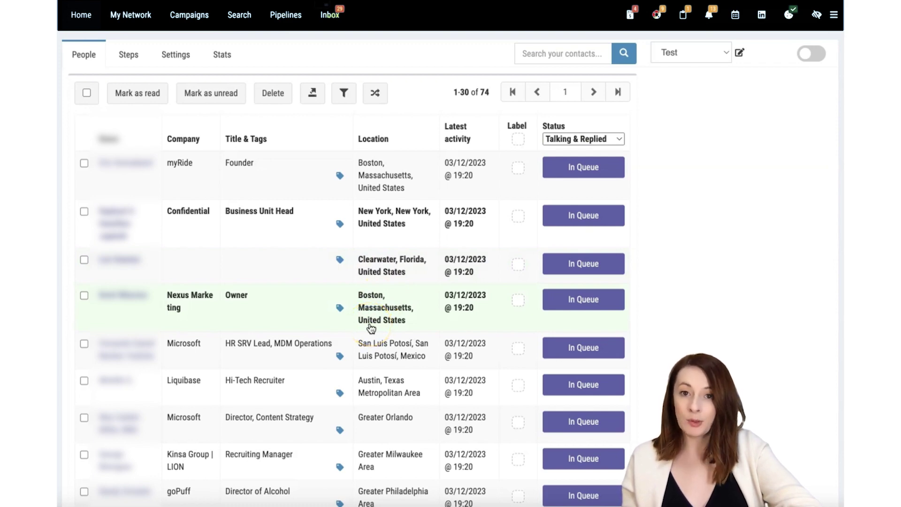
scroll(539, 241, down, 1)
scroll(413, 370, down, 3)
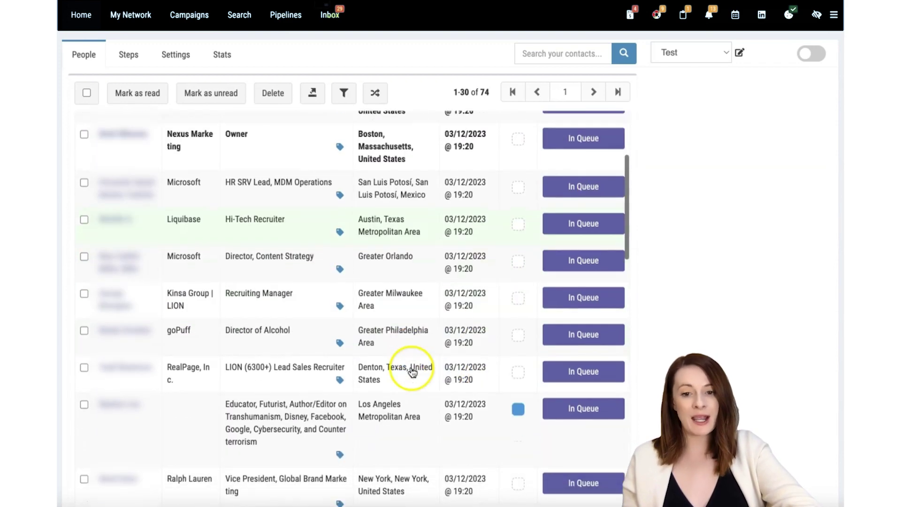
scroll(413, 371, down, 2)
click(390, 364)
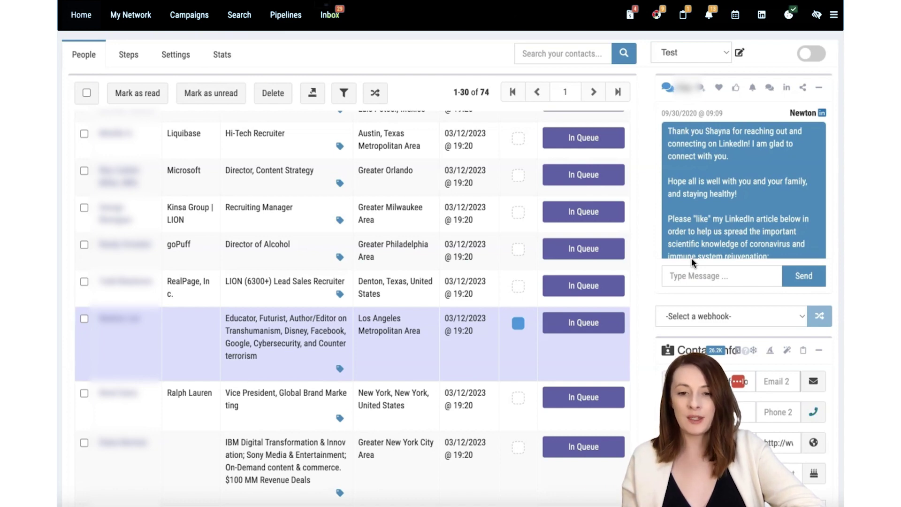
click(319, 370)
scroll(317, 368, up, 5)
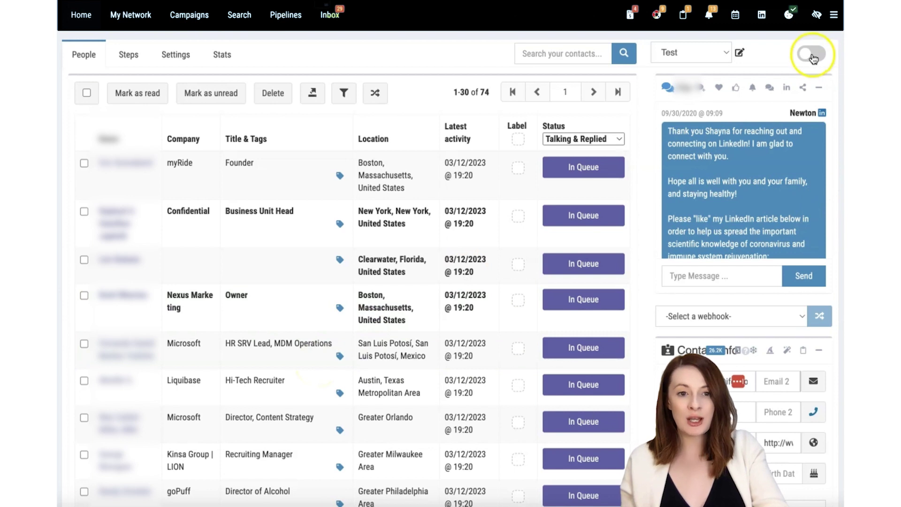
click(304, 210)
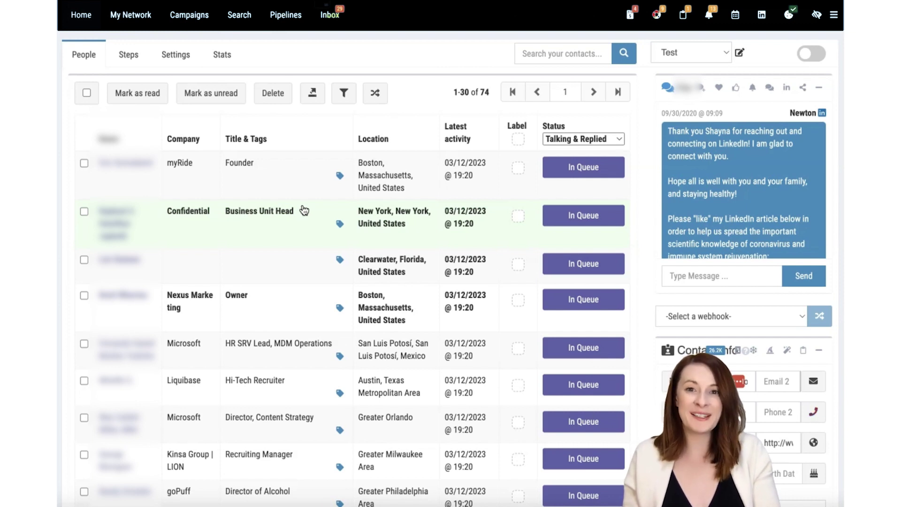
click(76, 94)
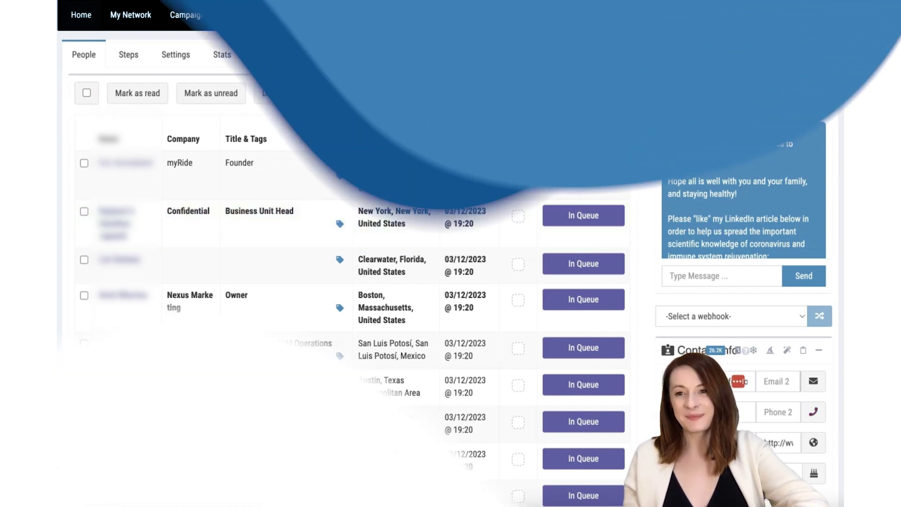